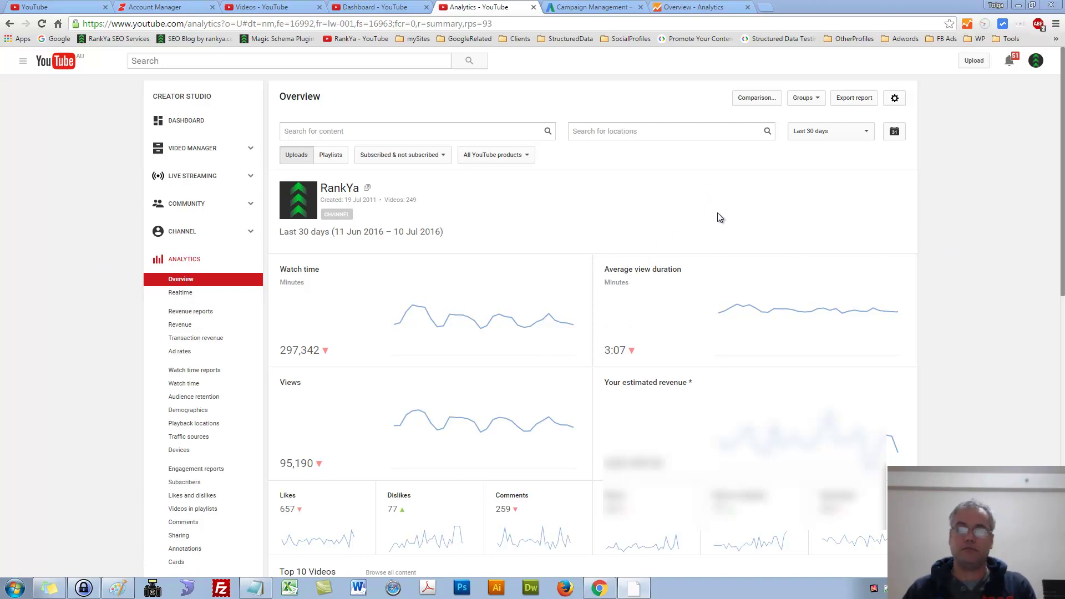
Step: Add a second comparison filter row and browse its content and location suggestions without choosing any
left_click(754, 101)
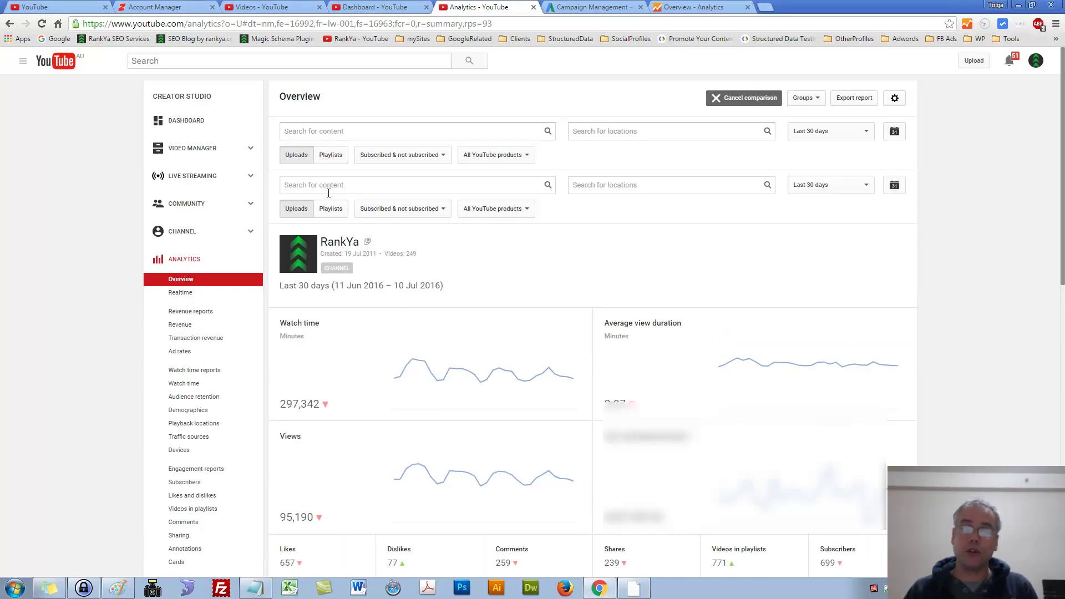
left_click(332, 134)
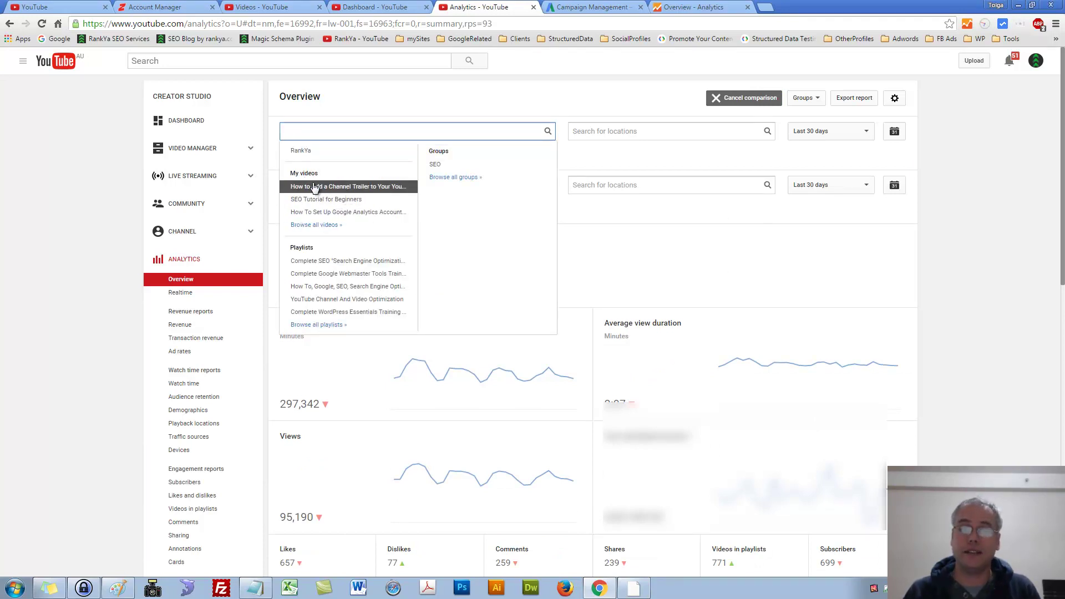
left_click(618, 231)
left_click(356, 184)
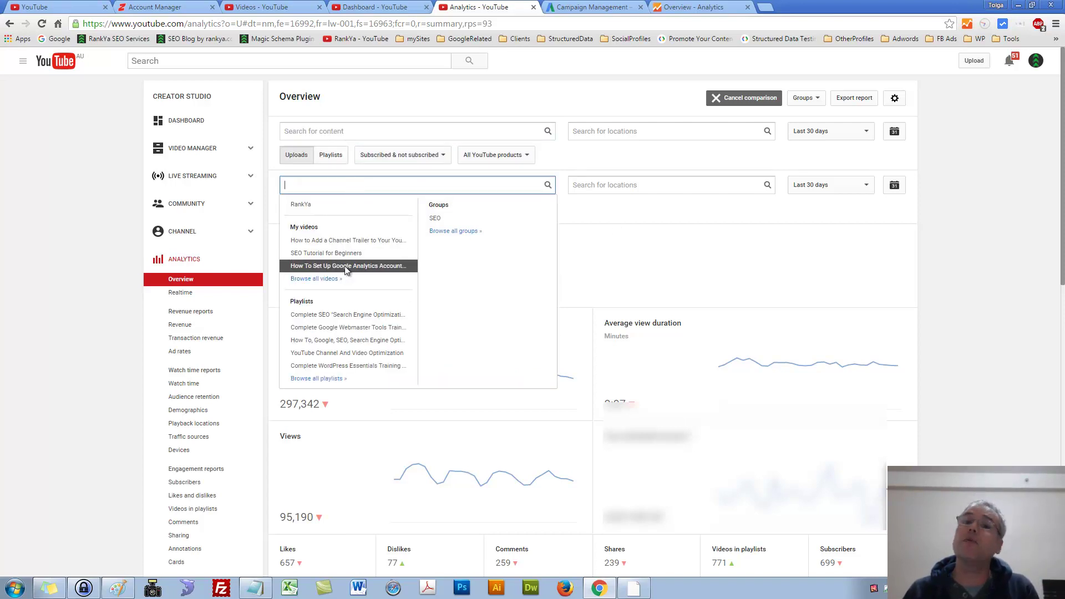
left_click(841, 264)
left_click(580, 135)
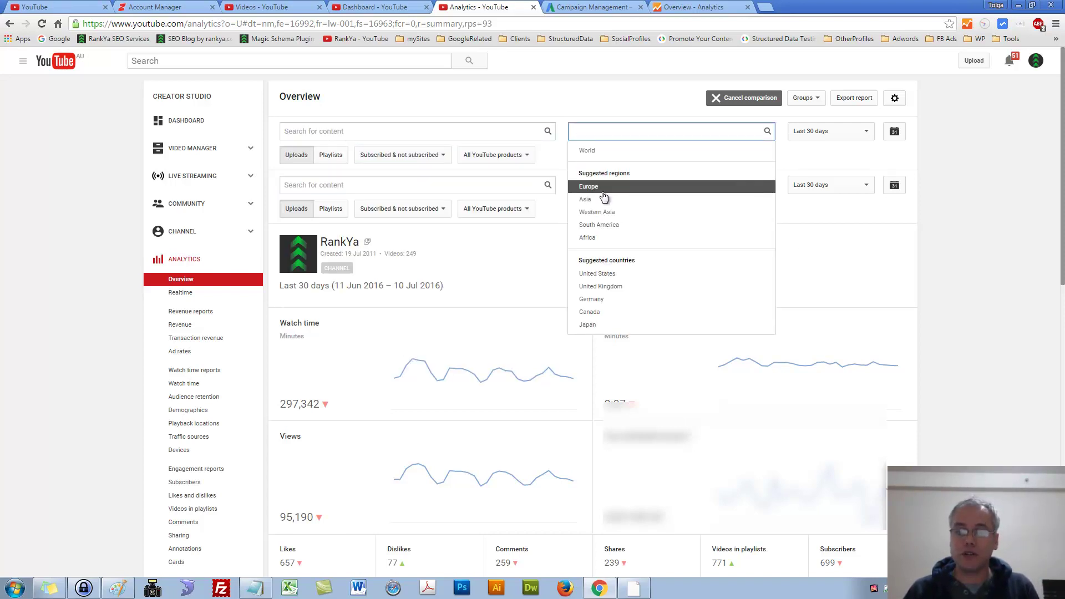
left_click(857, 239)
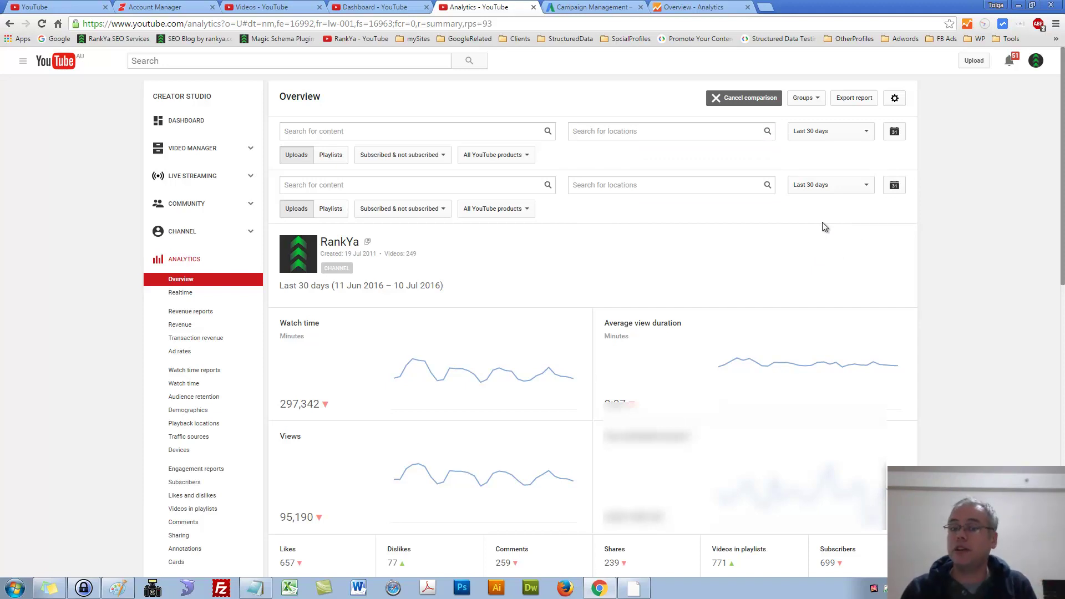
Step: Cancel the comparison, then start a new video group from Groups and abandon it unsaved
left_click(720, 101)
left_click(813, 101)
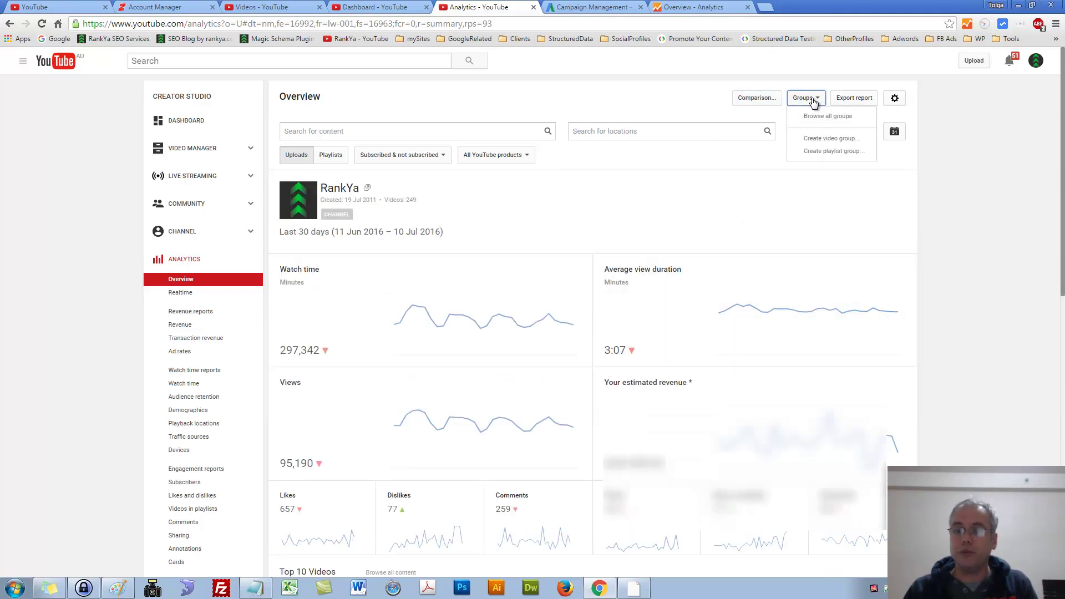
left_click(814, 140)
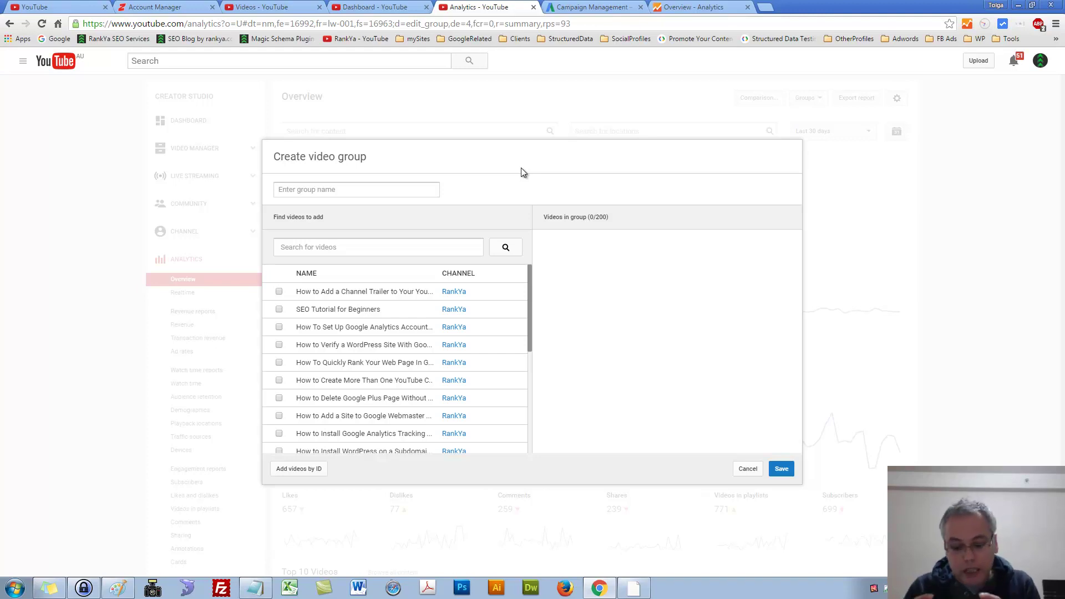
left_click(747, 470)
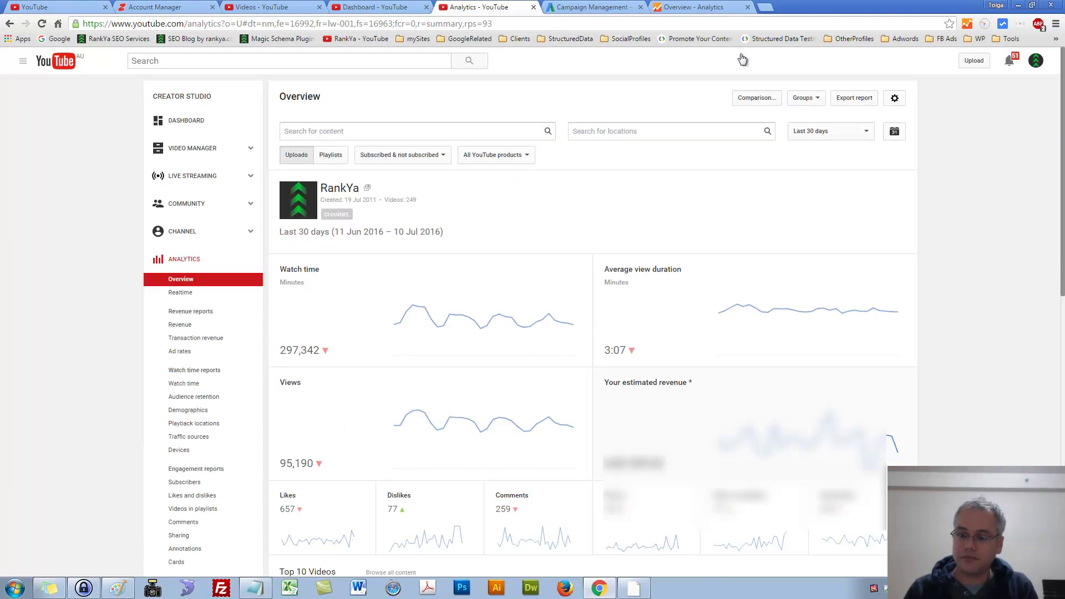
Step: Export the Overview report and view the four CSV files in its zip archive
left_click(857, 99)
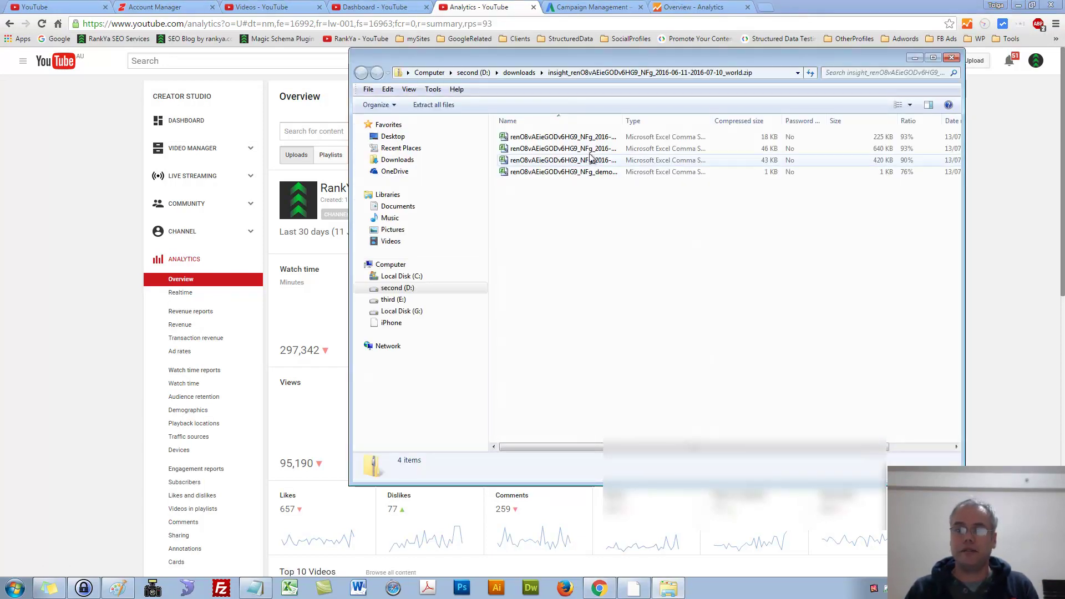
Step: Close Explorer, open Default settings and review the currency list, keeping AUD
left_click(951, 57)
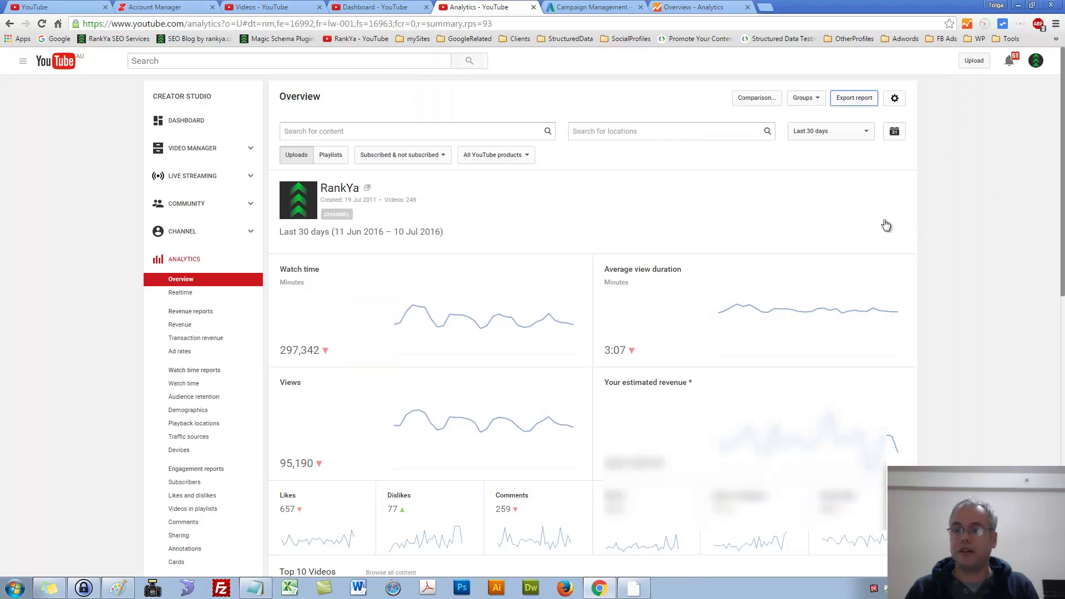
left_click(896, 98)
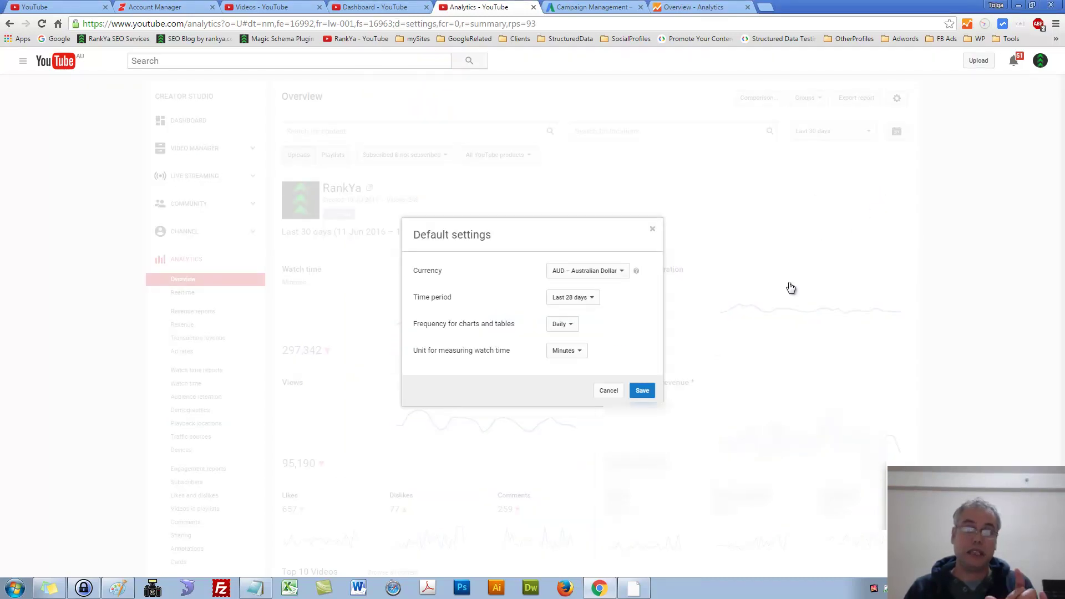
left_click(593, 272)
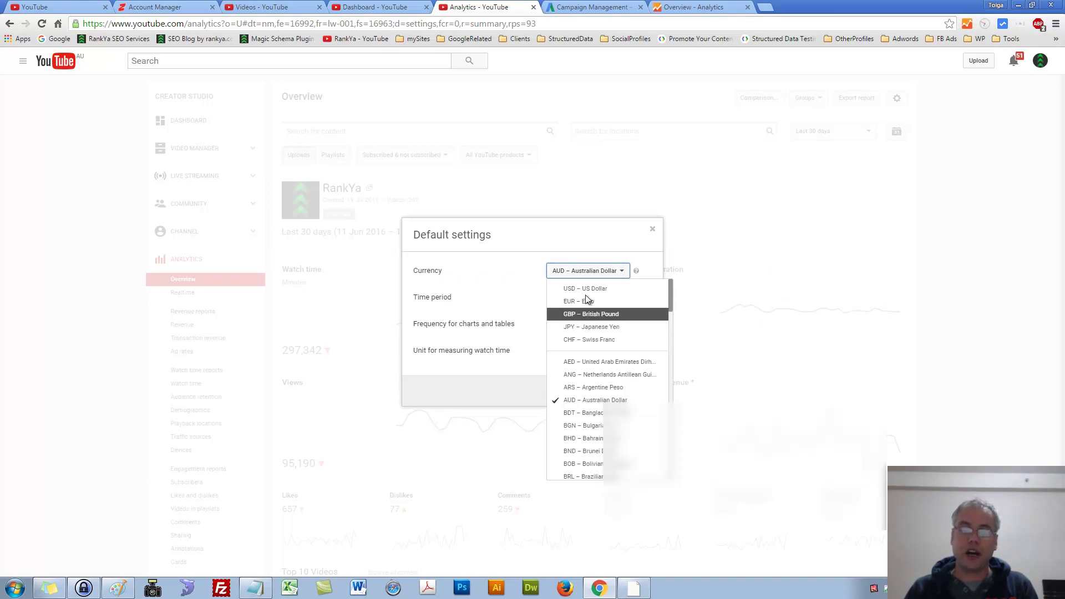
left_click(504, 252)
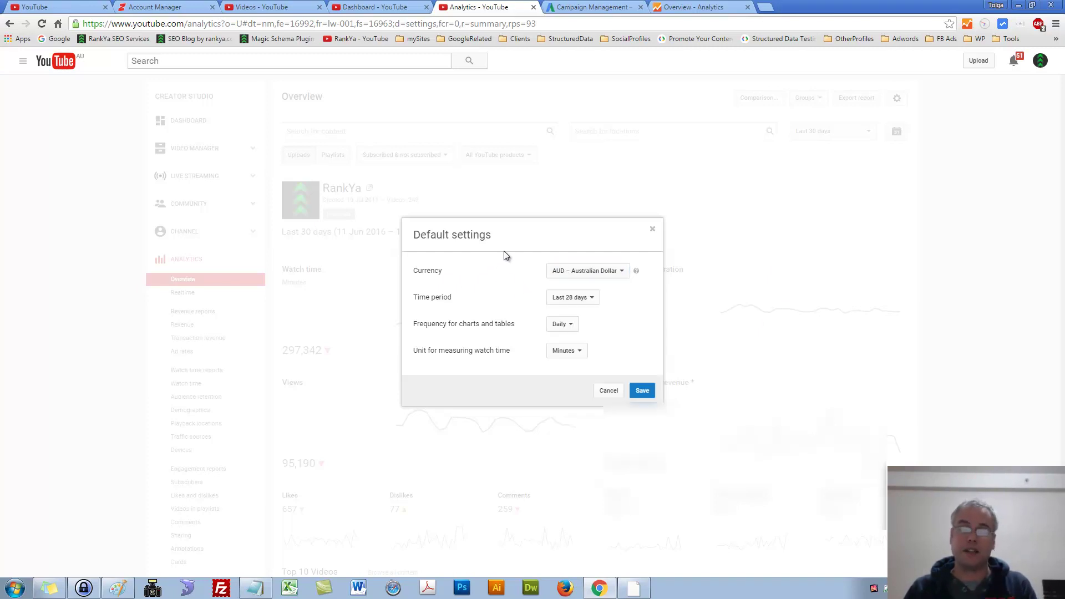
Step: Review the time period, frequency and unit lists, keeping Last 28 days, Daily and Minutes
left_click(592, 299)
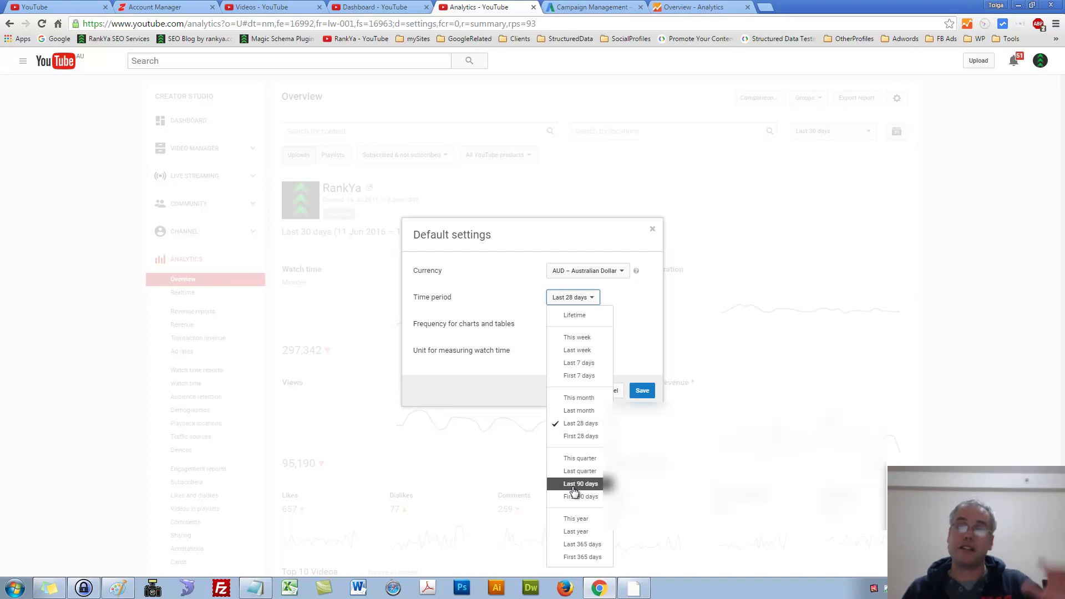
left_click(488, 327)
left_click_drag(442, 323, 488, 328)
left_click(500, 329)
left_click(558, 323)
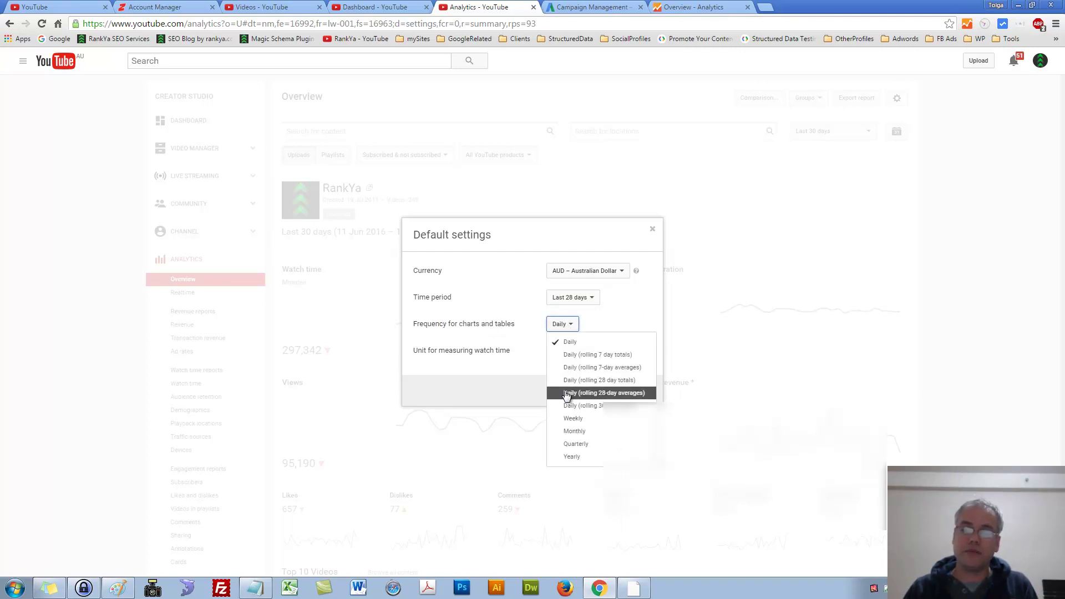
left_click(463, 351)
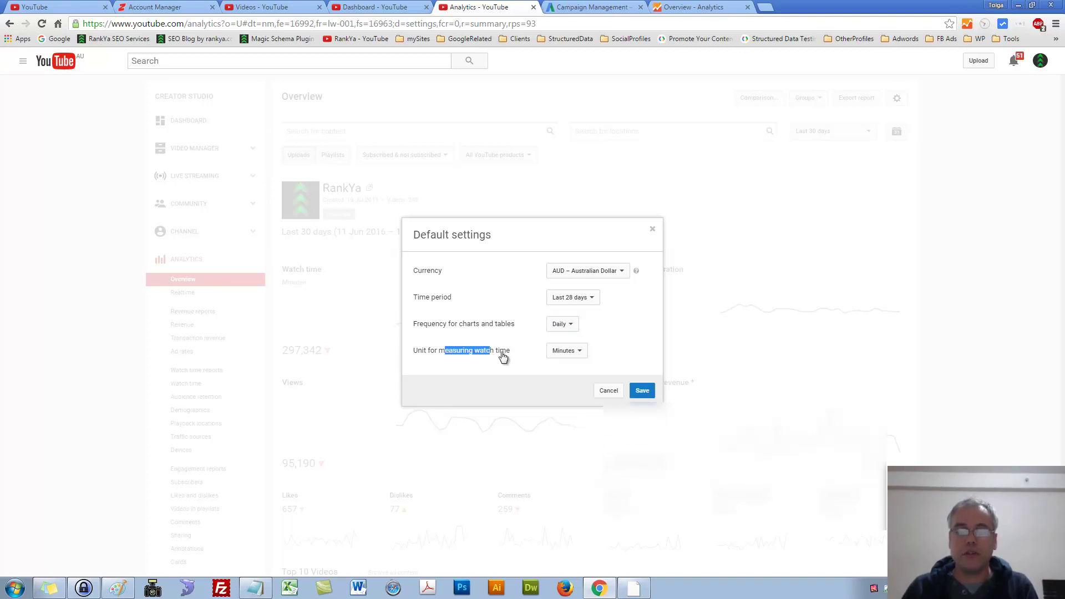
left_click(578, 354)
left_click(577, 369)
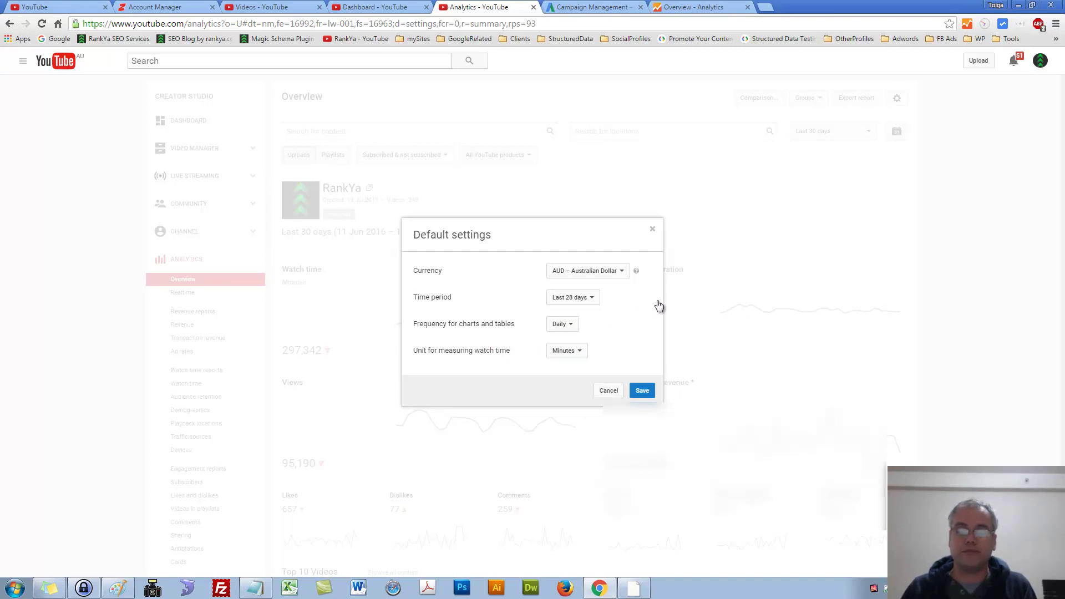
Step: Cancel Default settings and look over the preset date ranges and custom date picker unchanged
left_click(609, 394)
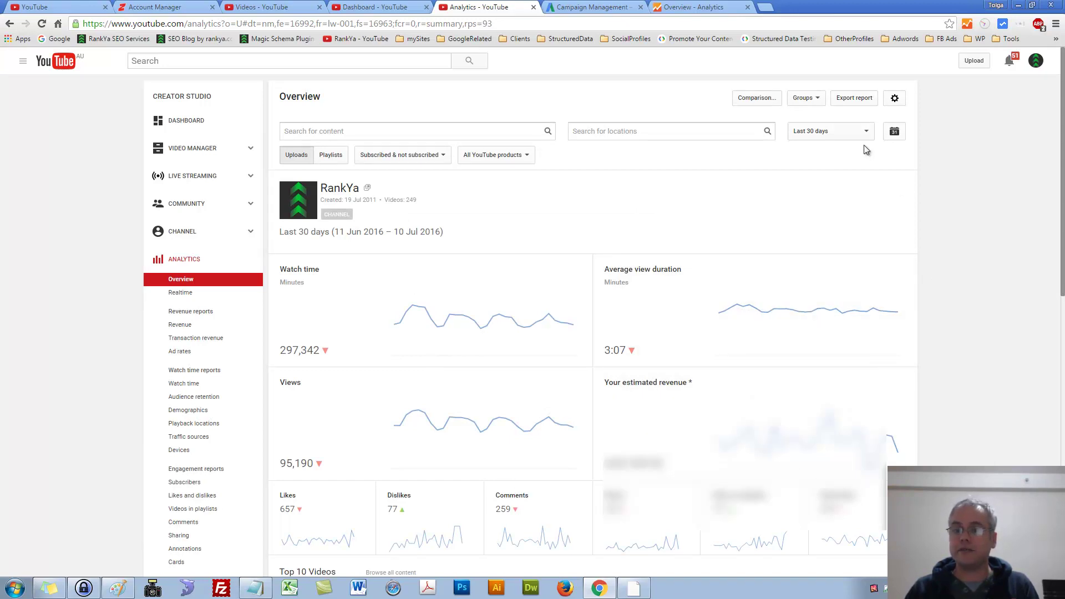
left_click(868, 133)
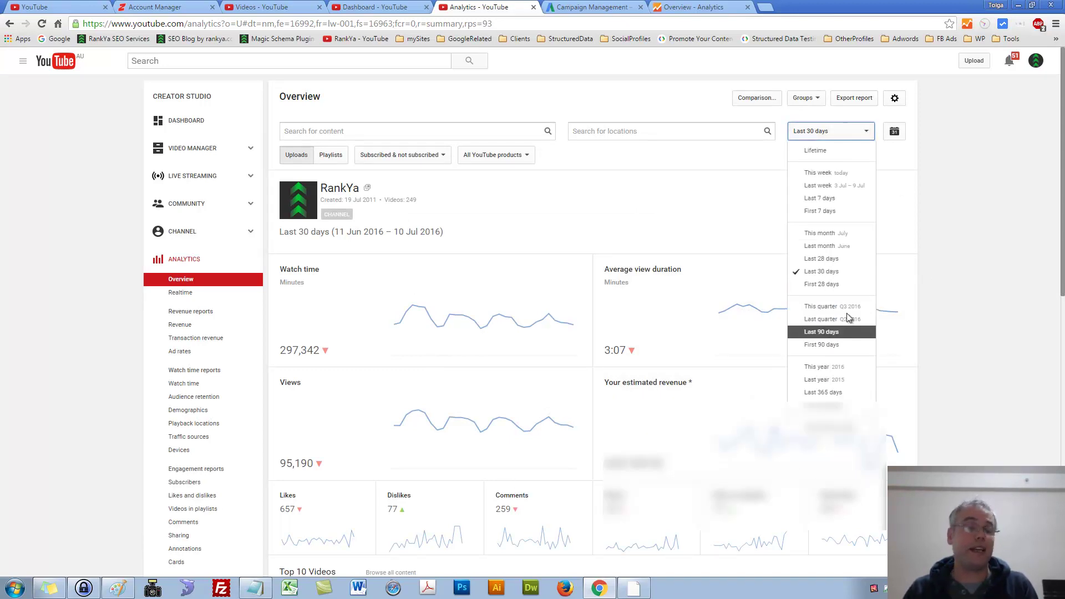
left_click(967, 283)
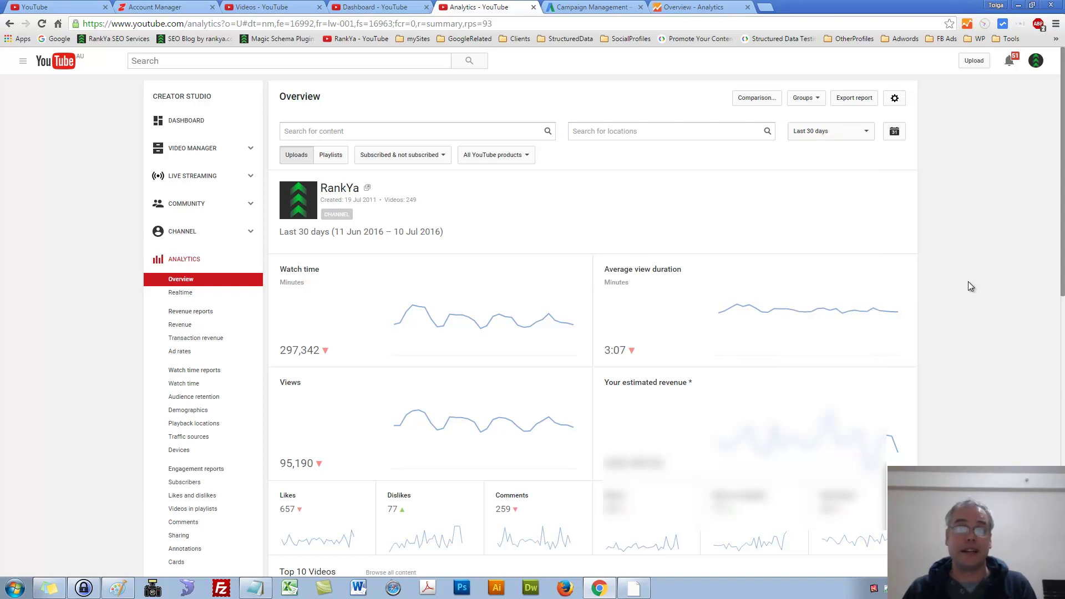
left_click(897, 132)
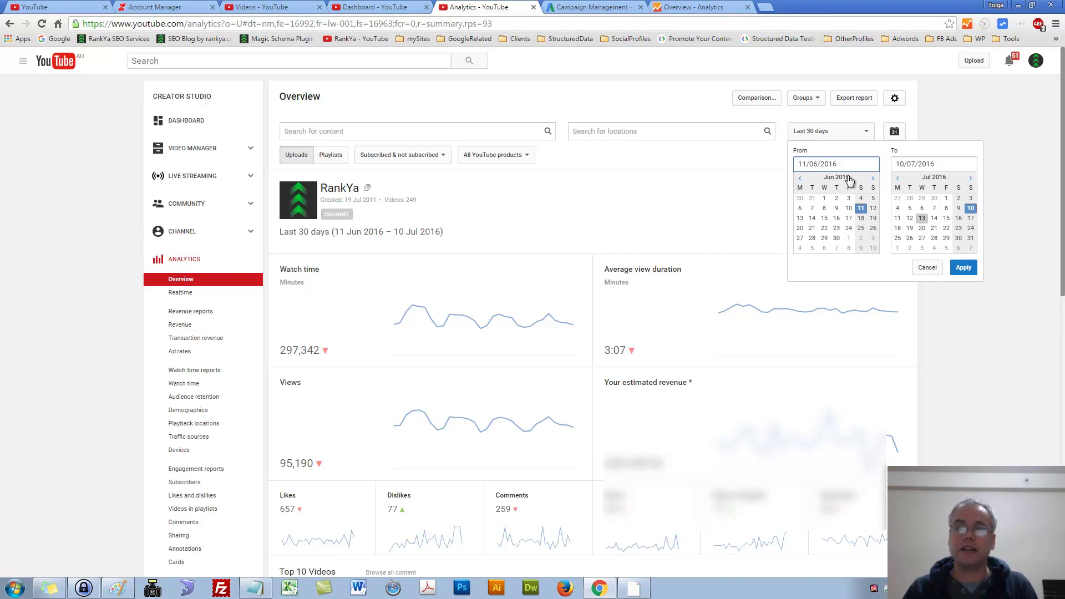
left_click(579, 199)
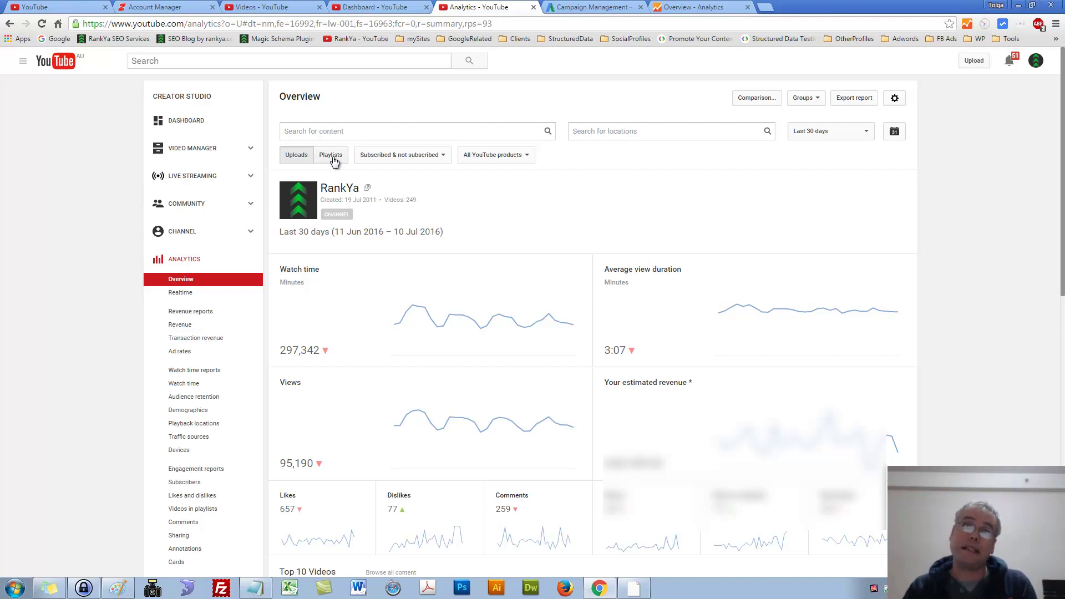
Step: Look over the subscription status and YouTube product filters, leaving both at their defaults
left_click(443, 157)
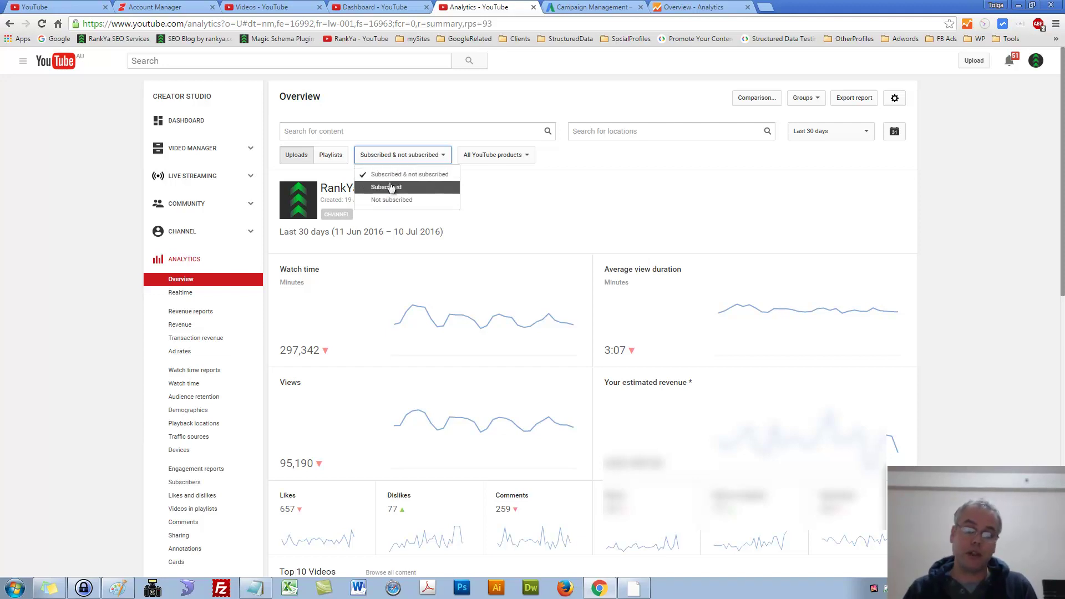
left_click(531, 156)
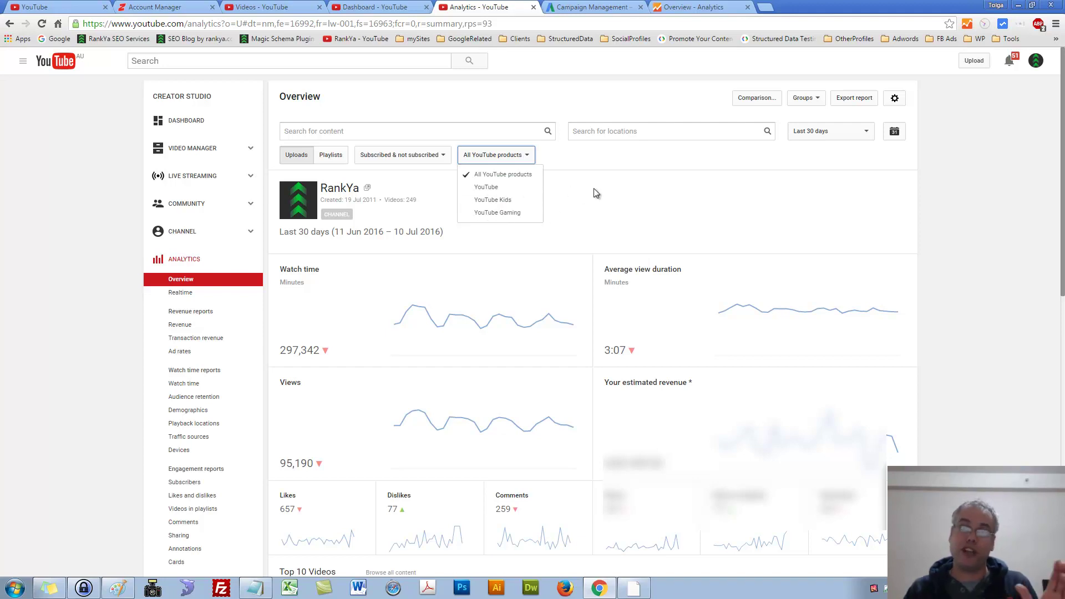
left_click(574, 190)
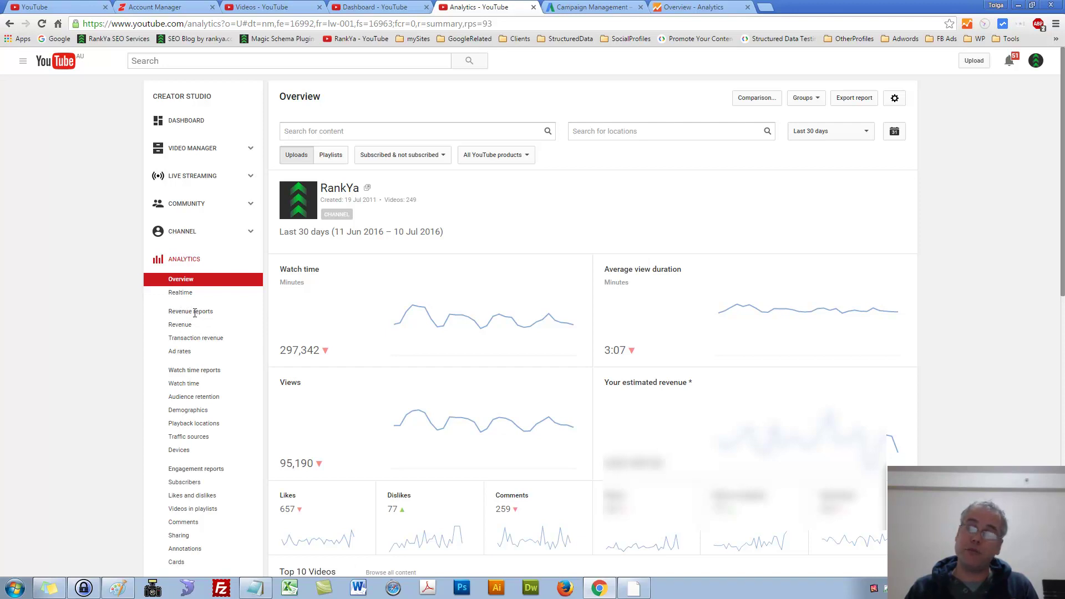
Step: Open the Watch time report and extend its start date back to 9 Jun 2016
triple_click(196, 372)
left_click(183, 384)
scroll(784, 375, "down", 3)
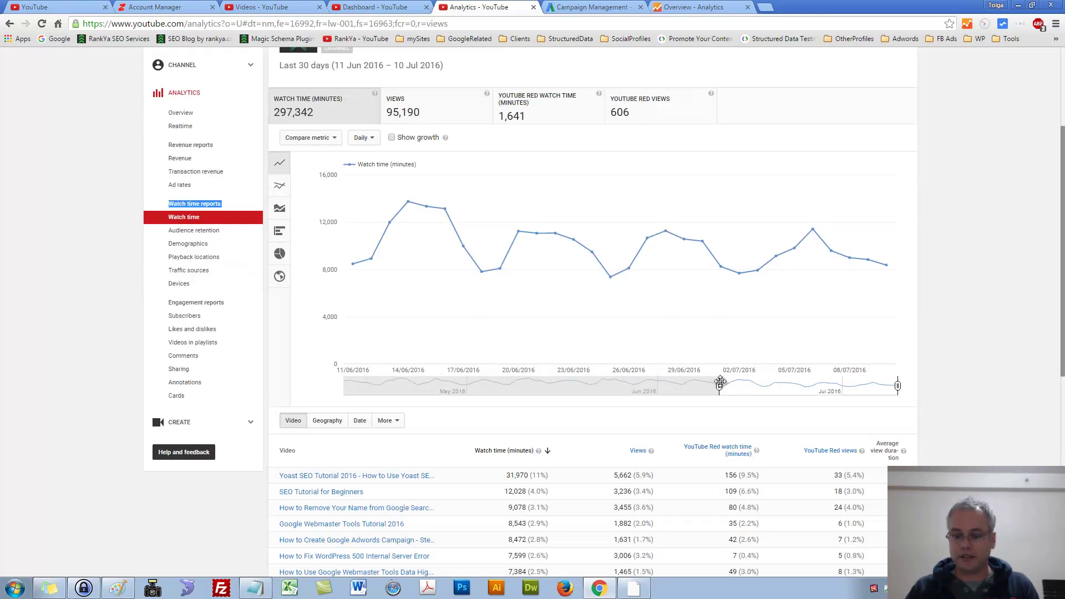
mouse_move(720, 382)
left_mouse_down()
mouse_move(609, 383)
mouse_move(722, 385)
mouse_move(712, 391)
left_mouse_up()
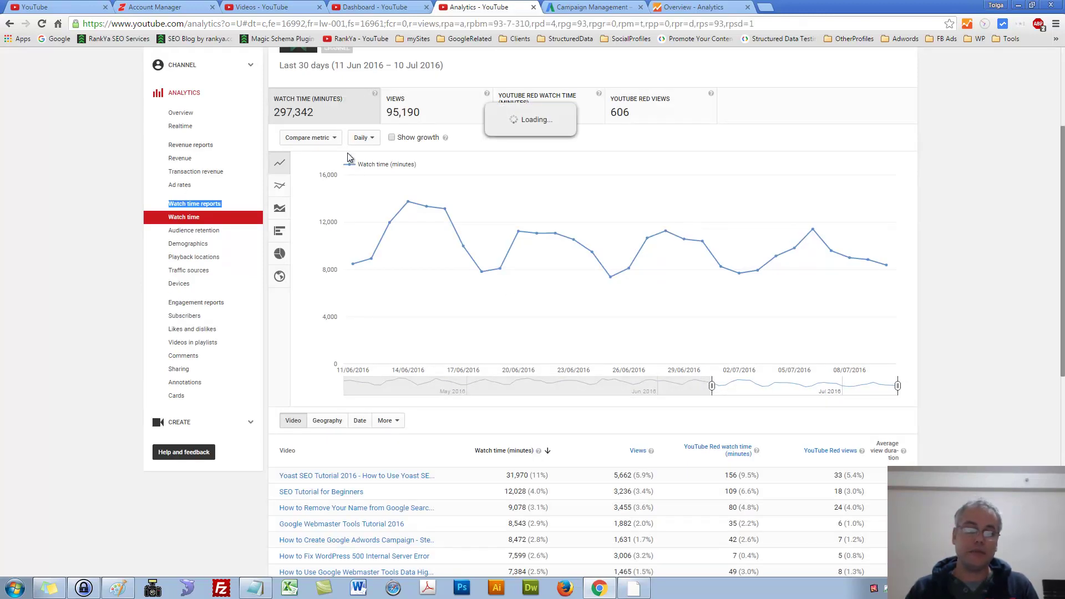
Step: Browse the comparable metrics, keep Daily intervals, and switch Show growth on then off
left_click(335, 140)
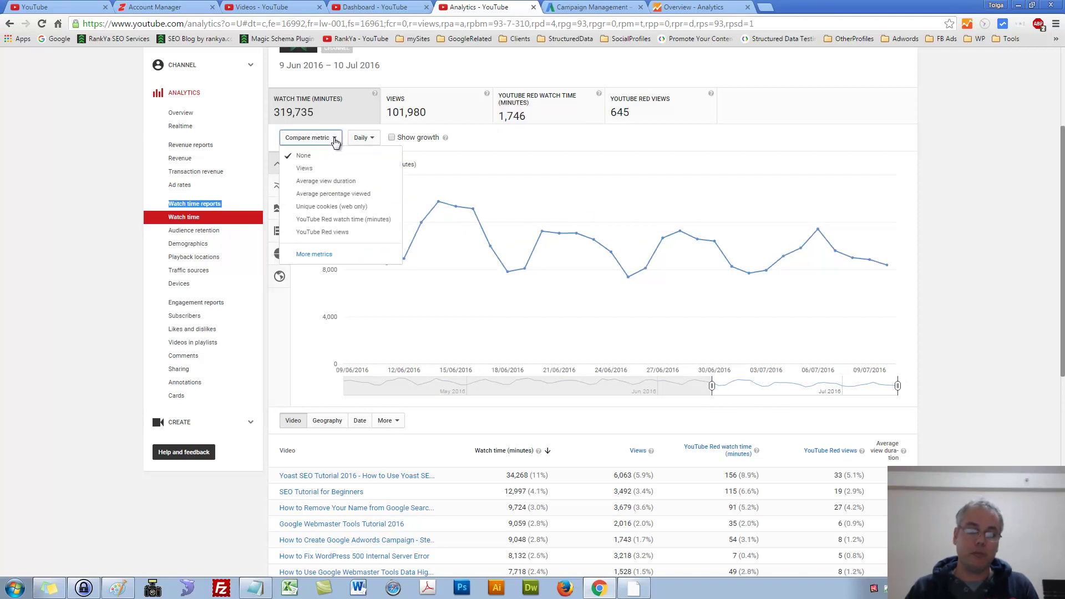
left_click(319, 255)
left_click(314, 255)
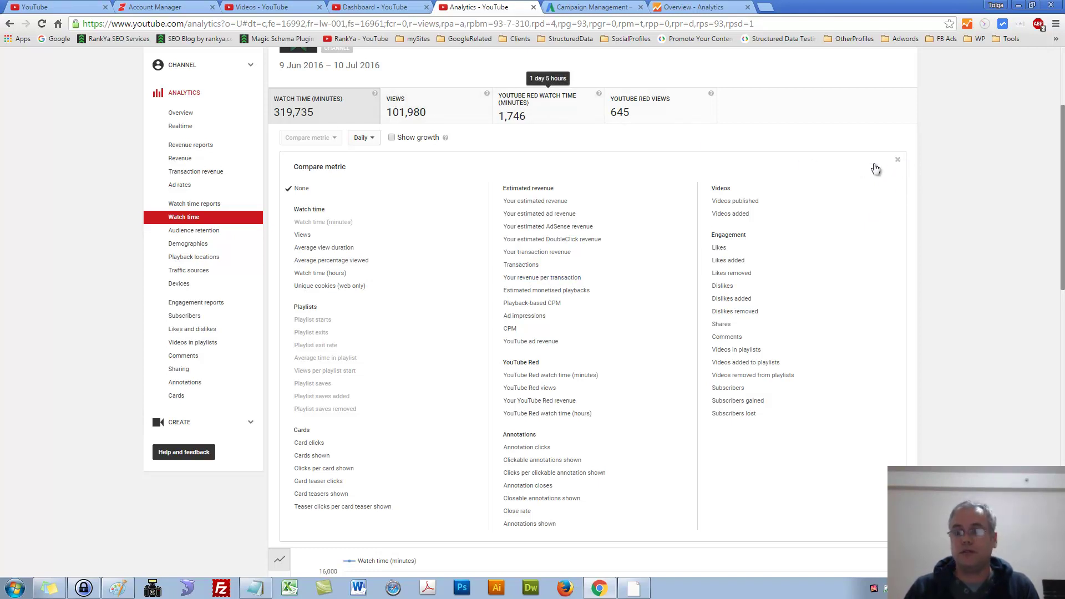
left_click(899, 161)
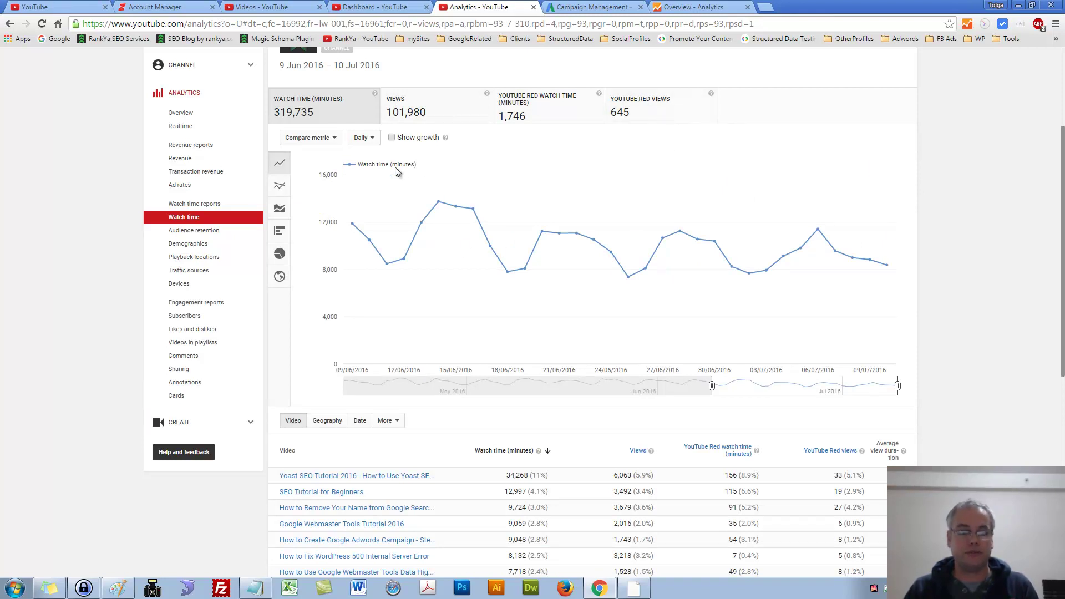
left_click(366, 140)
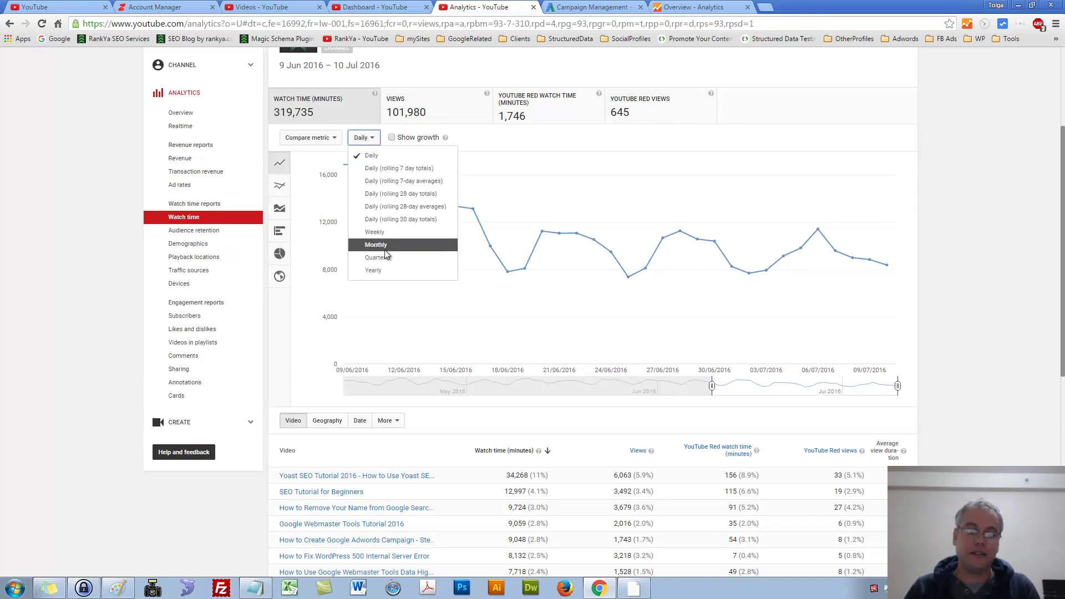
left_click(929, 259)
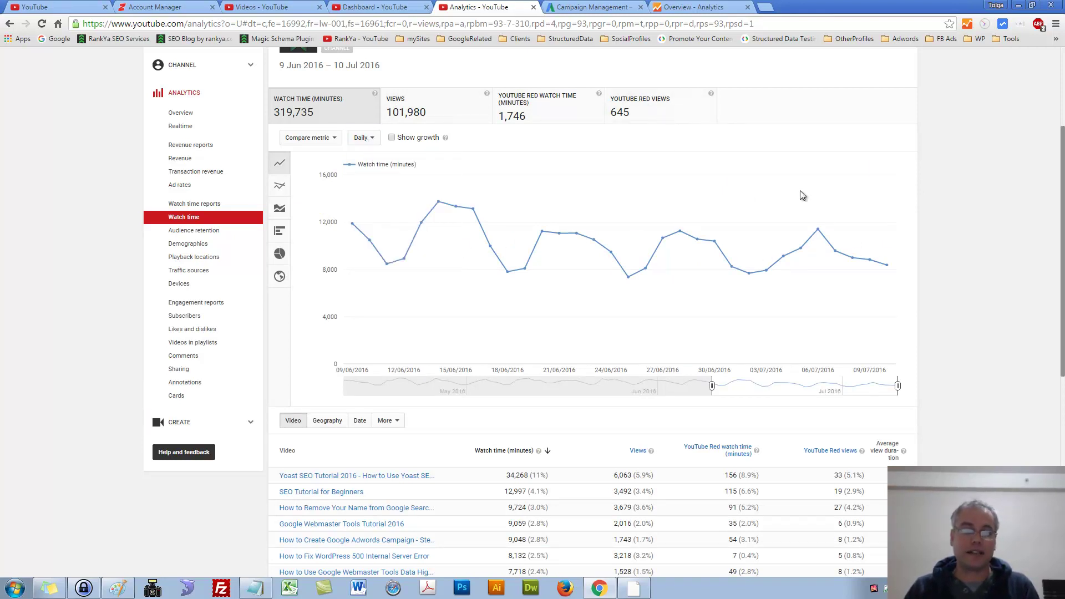
left_click(392, 137)
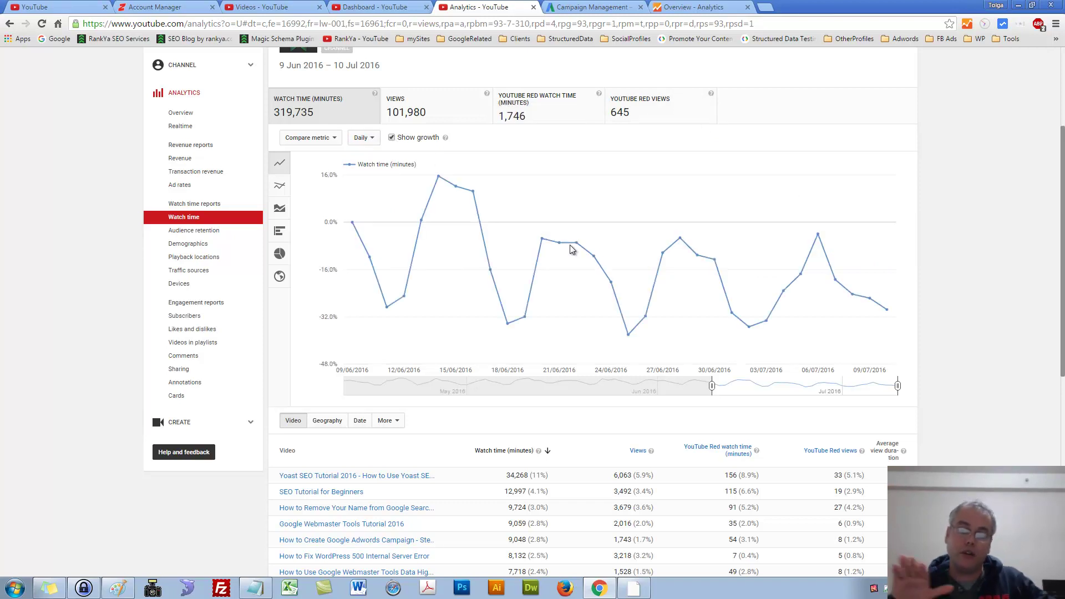
left_click(391, 138)
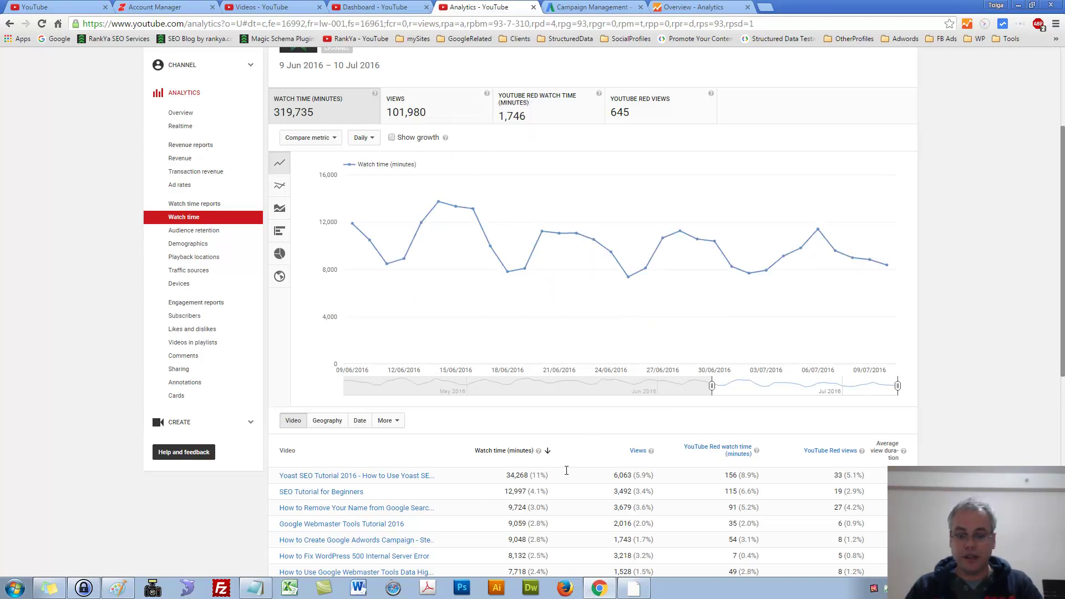
mouse_move(545, 477)
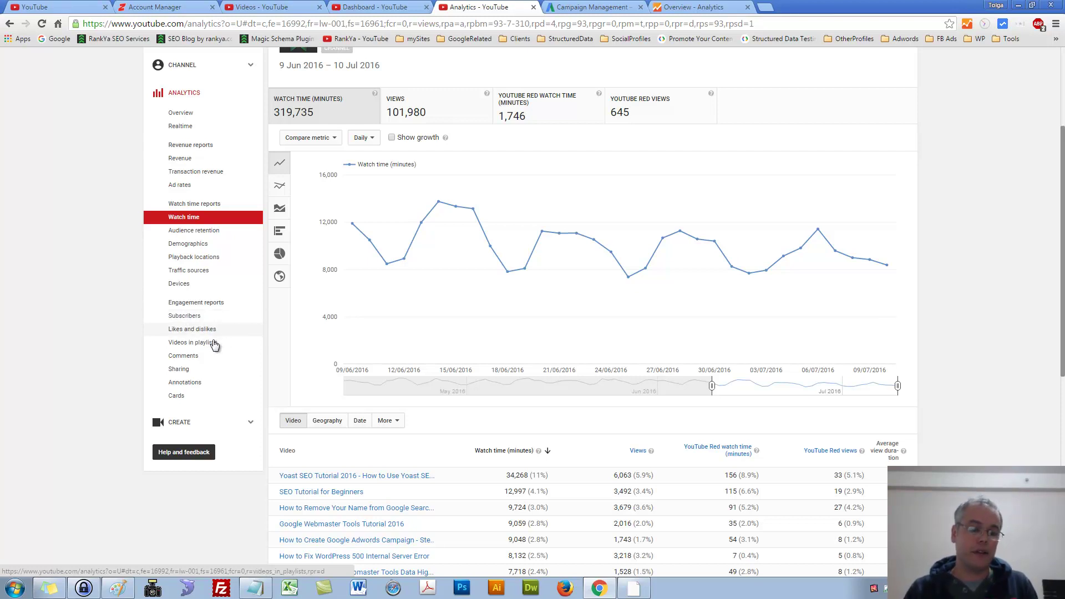
Step: View the Comments report, then the Sharing report showing 254 shares led by the Yoast SEO tutorial
left_click(189, 359)
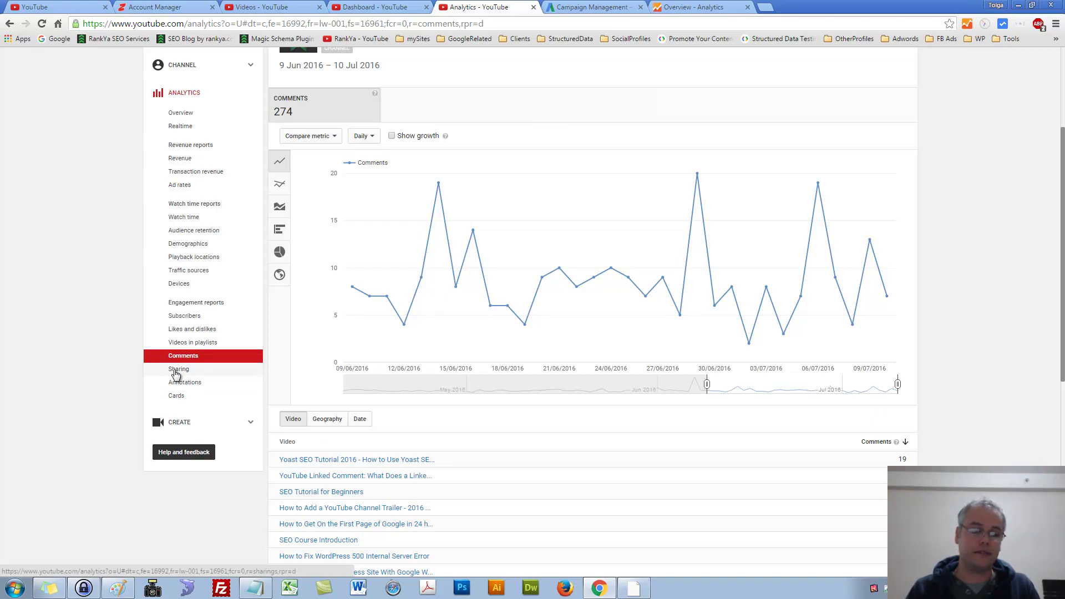
left_click(175, 375)
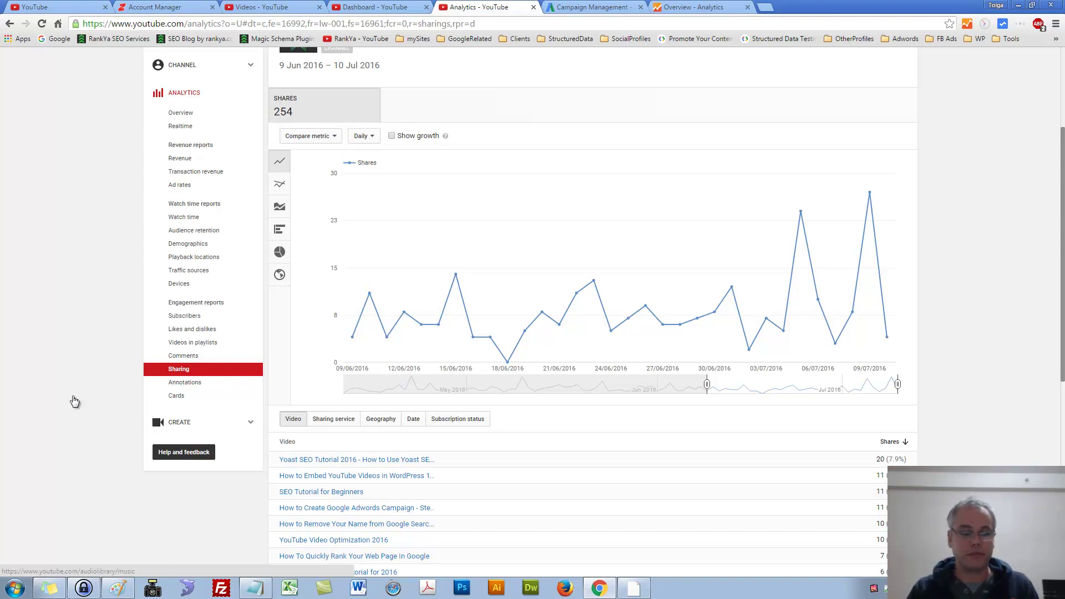
Step: Open Traffic sources, drill into YouTube search, and scroll its search terms like 'yoast seo tutorial 2016'
left_click(189, 270)
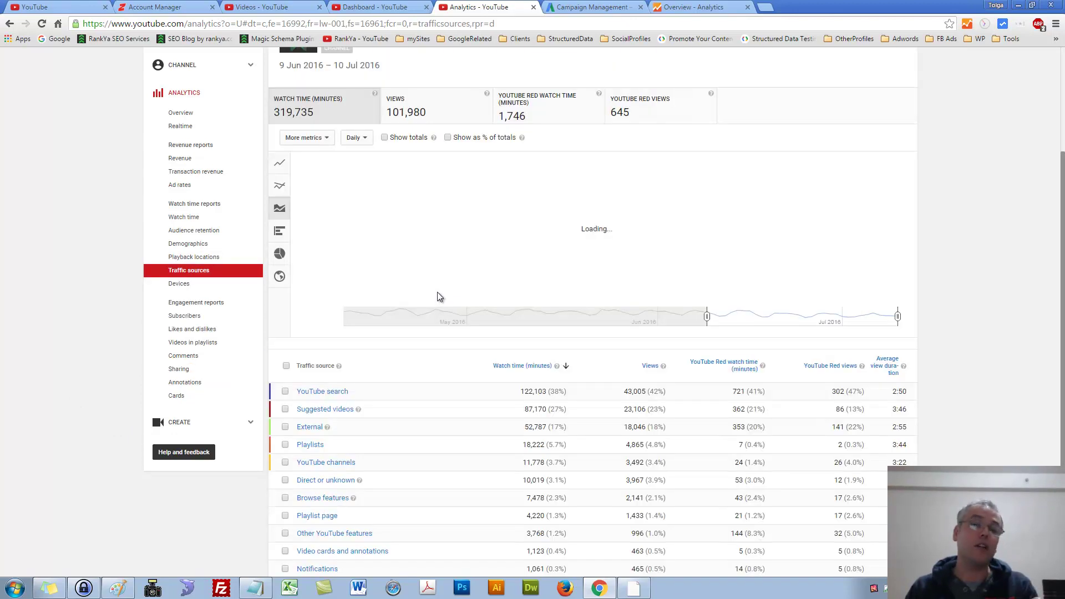
mouse_move(487, 298)
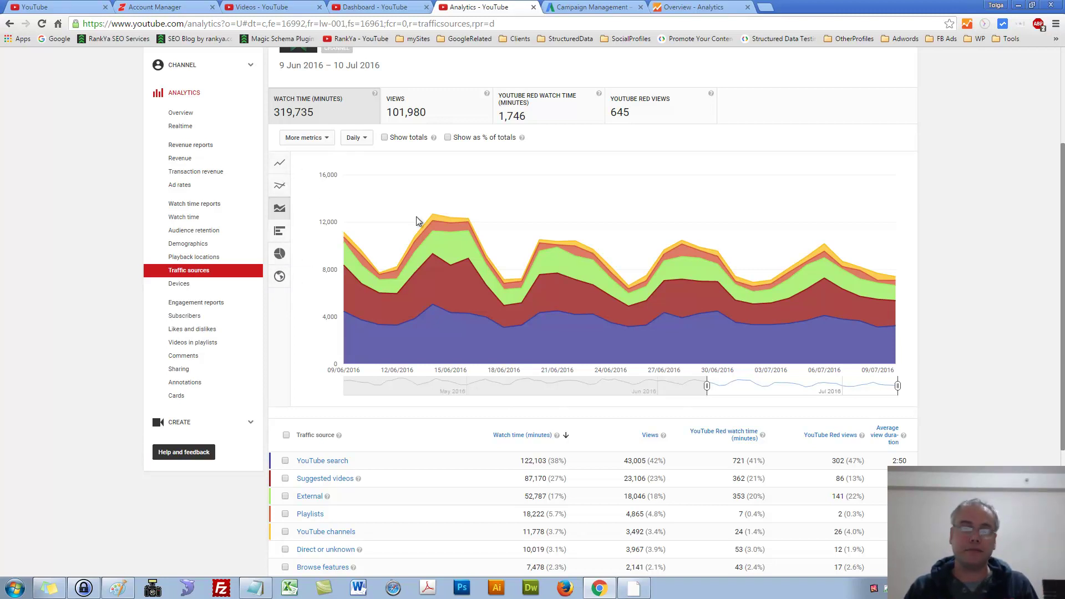
left_click(332, 464)
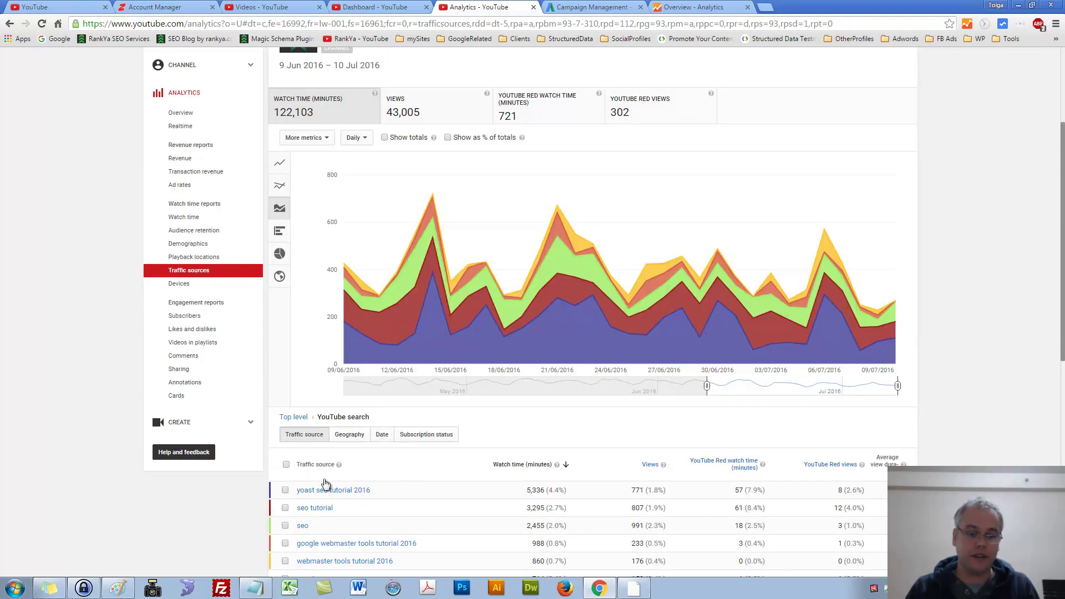
scroll(357, 497, "down", 1)
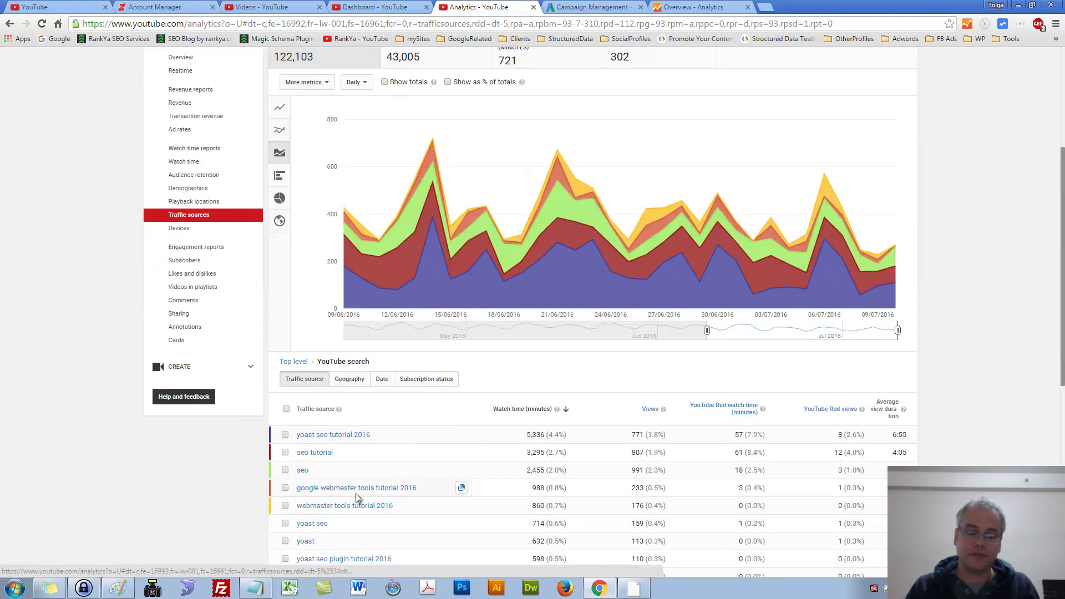
scroll(383, 489, "up", 3)
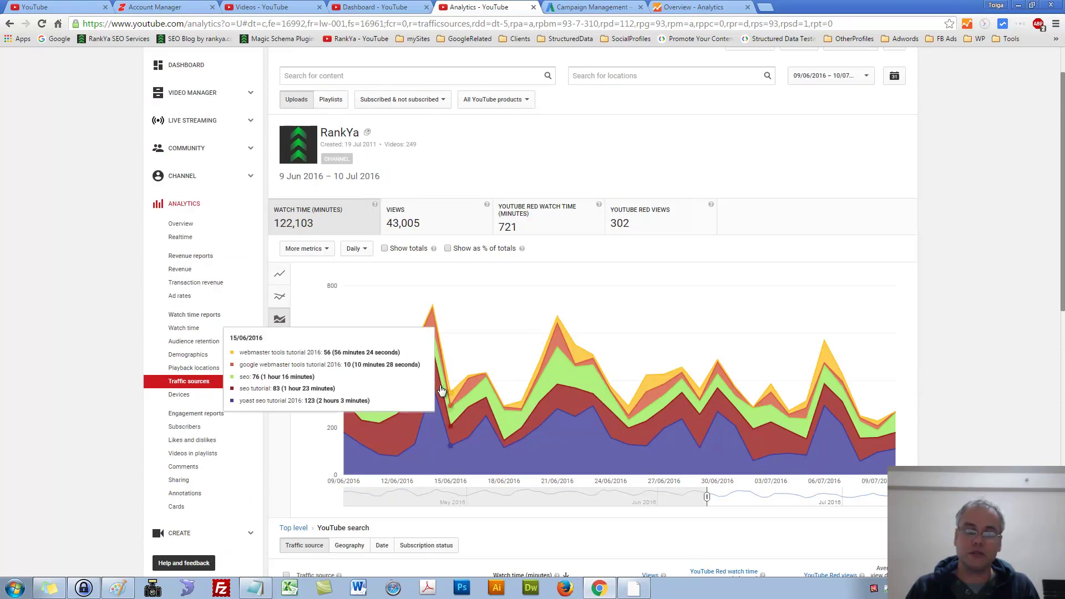
scroll(439, 405, "down", 2)
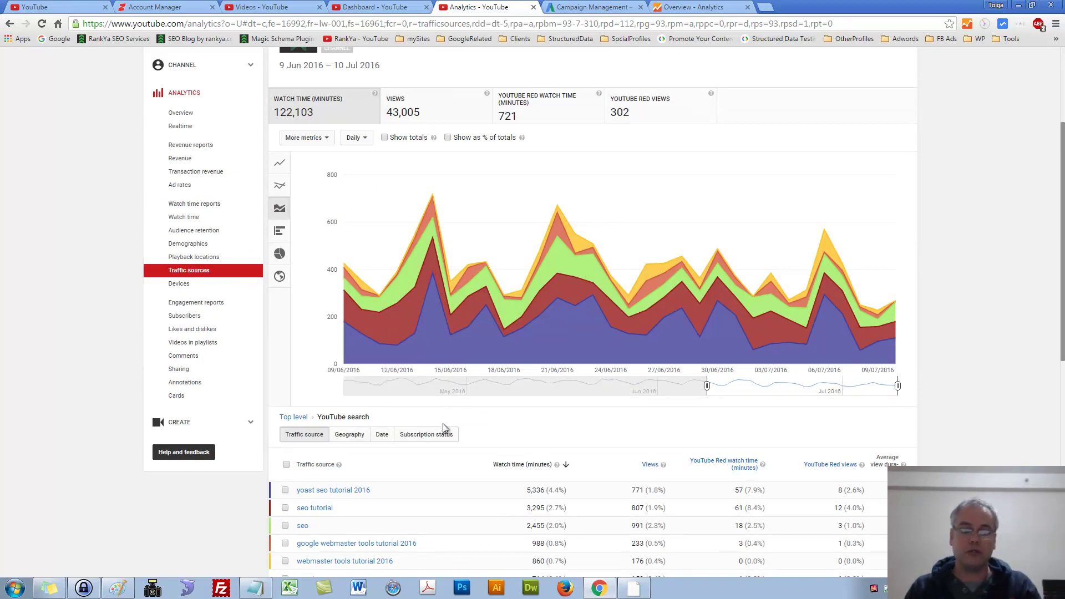
scroll(442, 428, "down", 2)
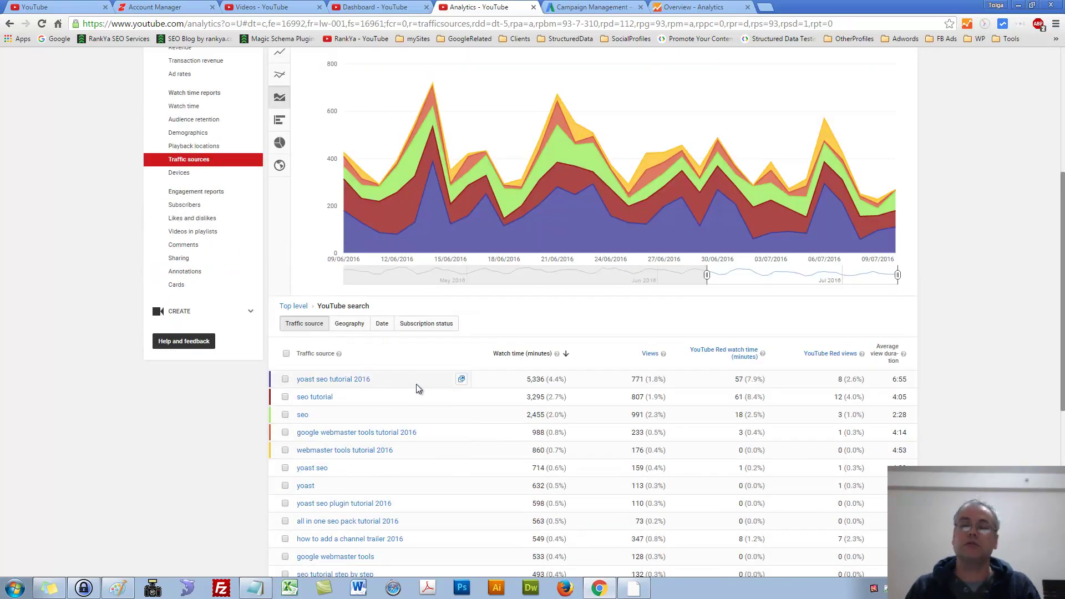
scroll(444, 426, "down", 1)
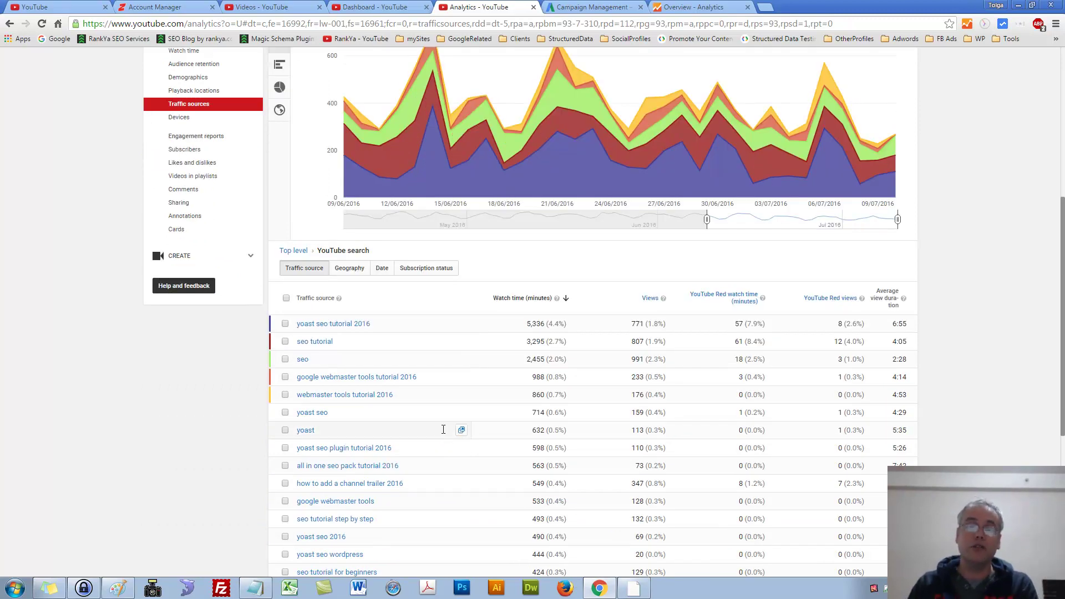
mouse_move(550, 325)
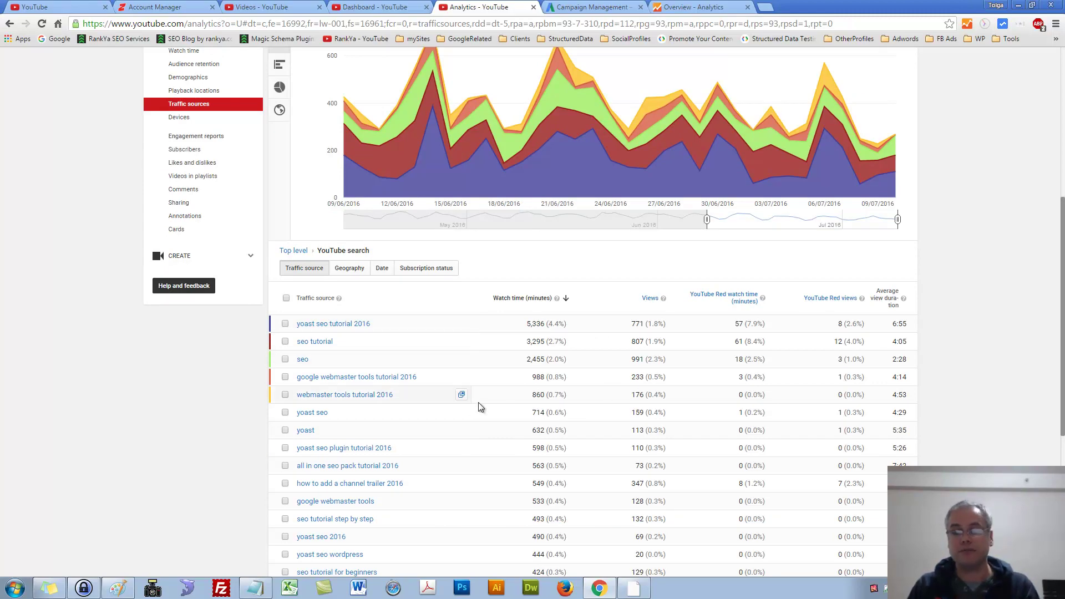
scroll(433, 432, "up", 6)
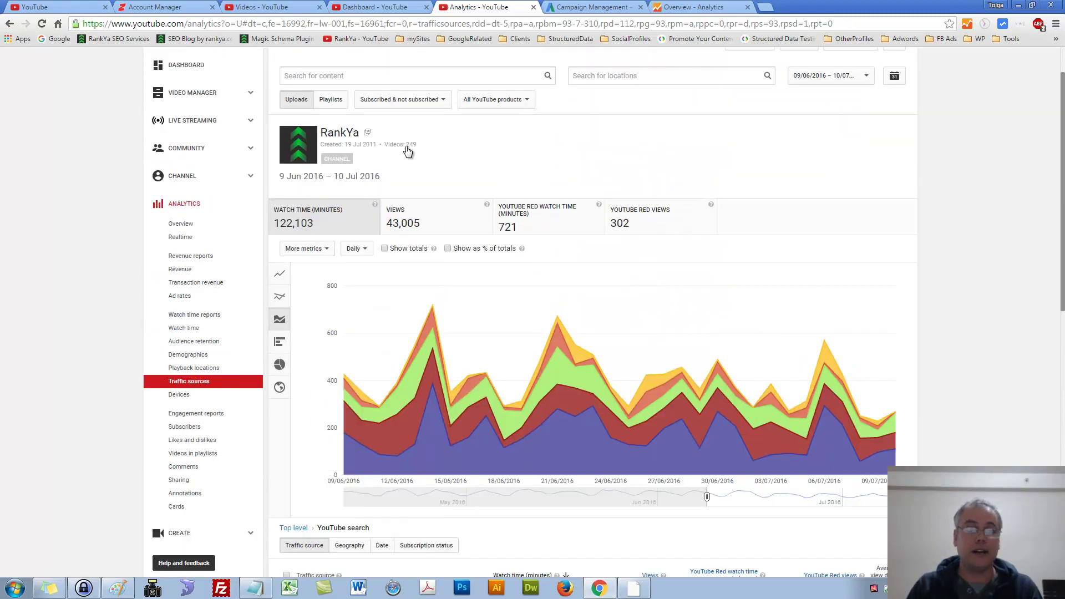
Step: Search for and select the 'Yoast SEO Tutorial 2016 - How to Use Yoast SEO Plugin' video
left_click(315, 132)
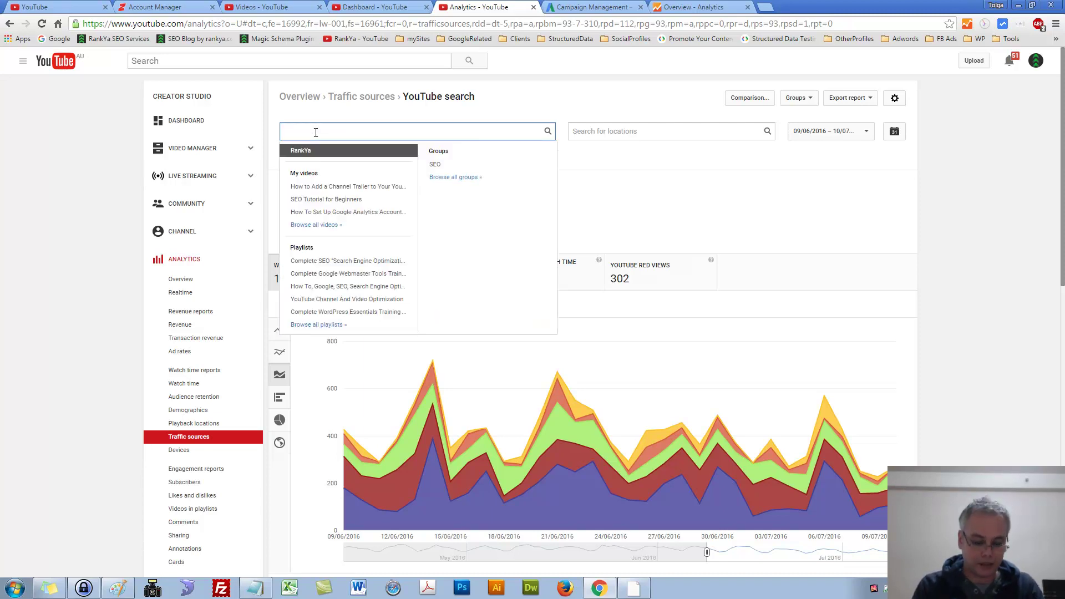
type("yout")
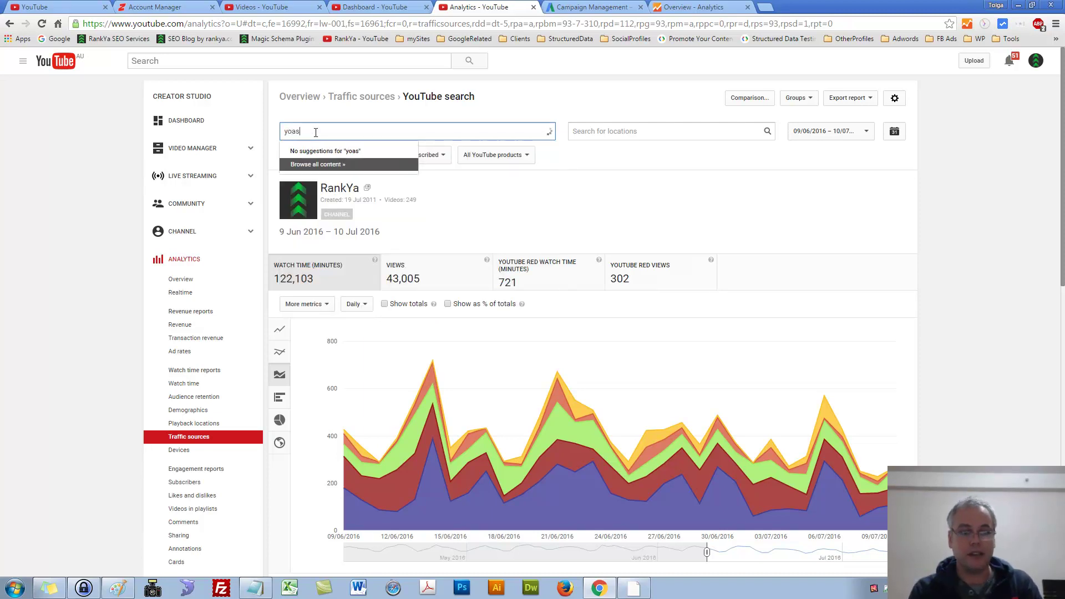
key("BackSpace")
key("BackSpace")
key("BackSpace")
key("BackSpace")
type("how ")
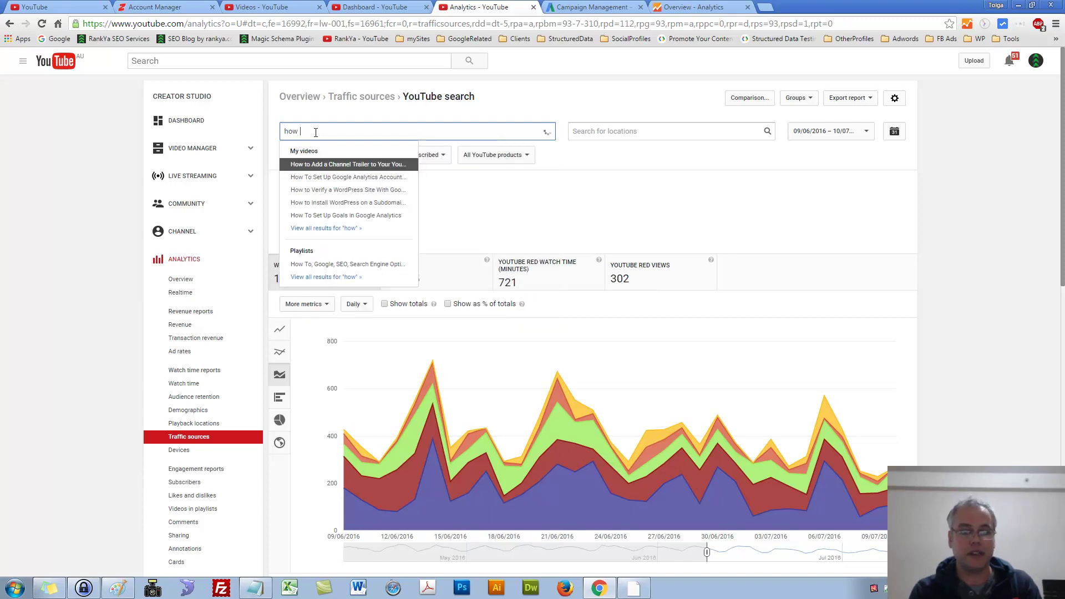
type("to us")
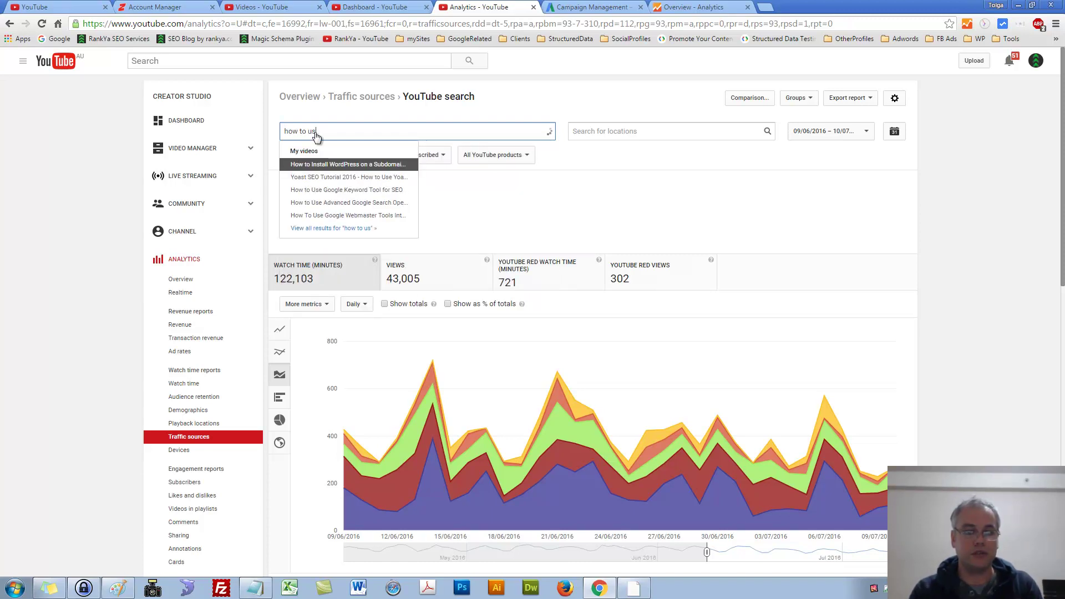
left_click(314, 177)
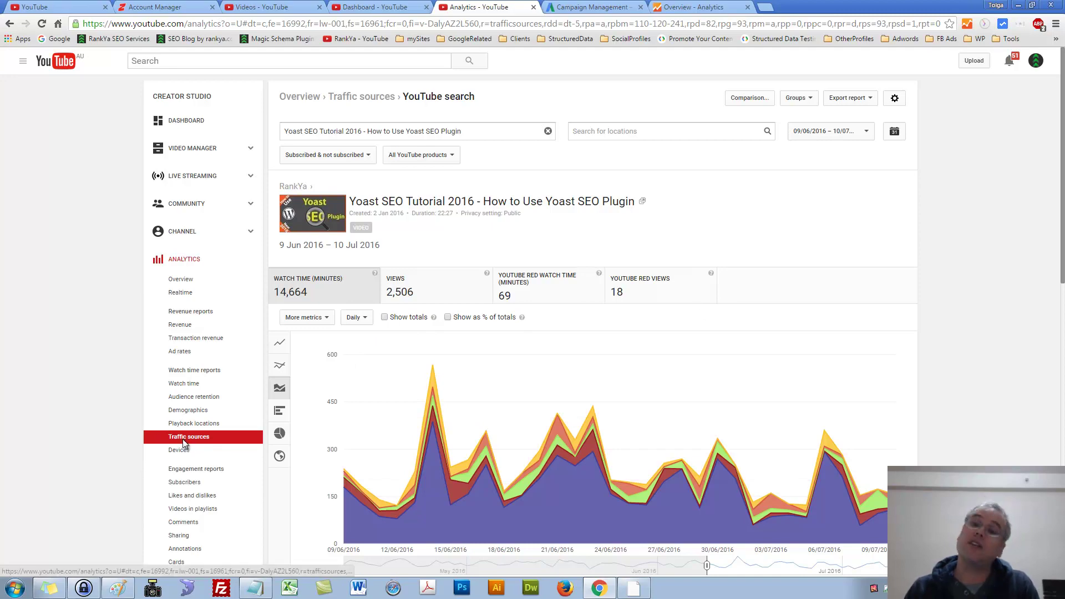
scroll(425, 425, "down", 1)
scroll(425, 426, "down", 2)
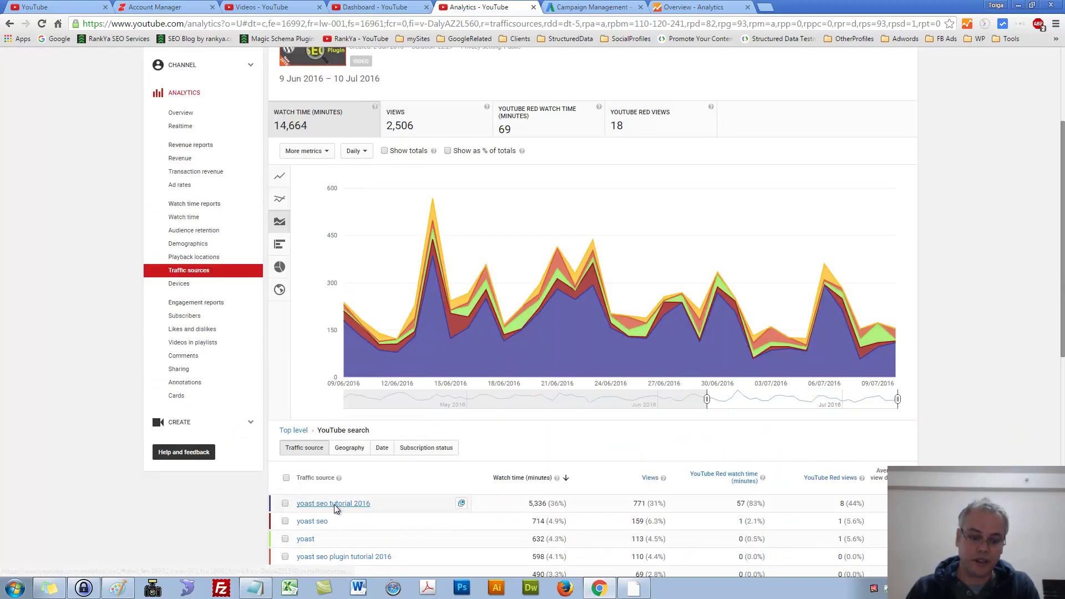
scroll(430, 492, "down", 3)
scroll(431, 492, "down", 2)
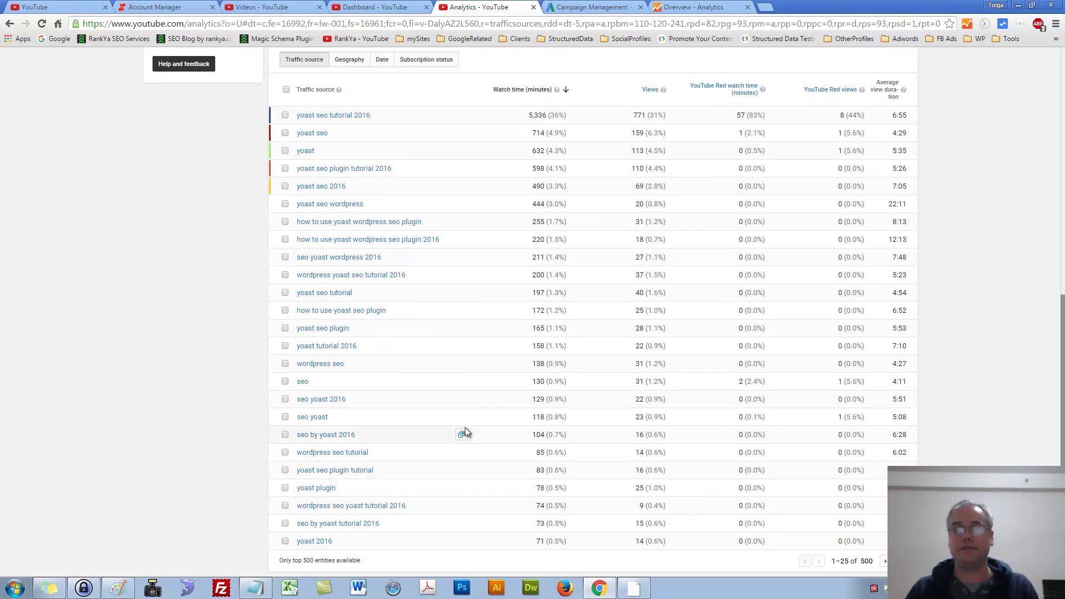
scroll(469, 437, "up", 9)
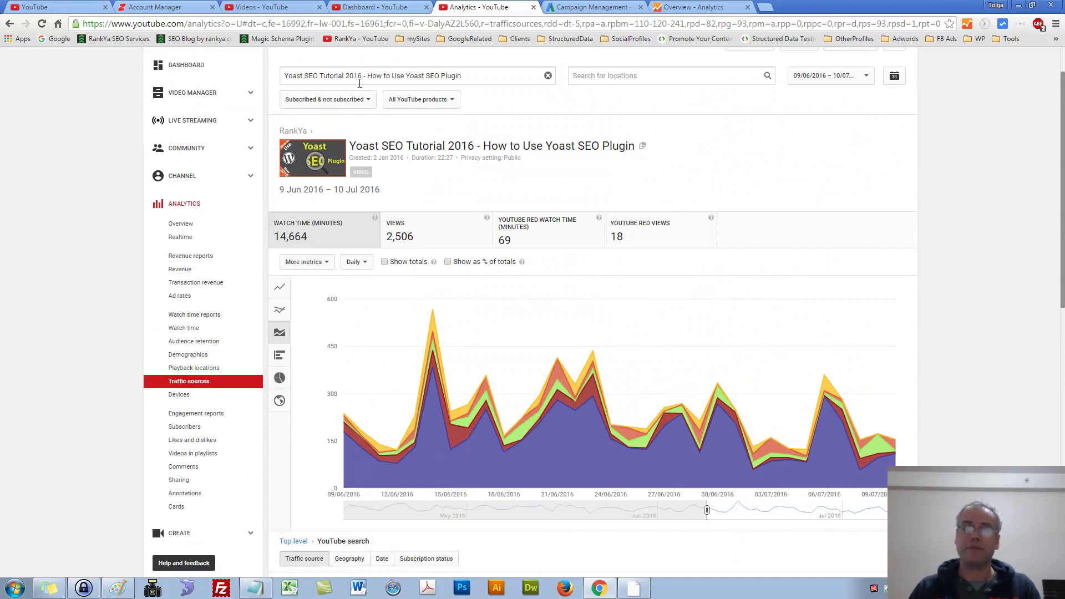
left_click(303, 72)
key("Escape")
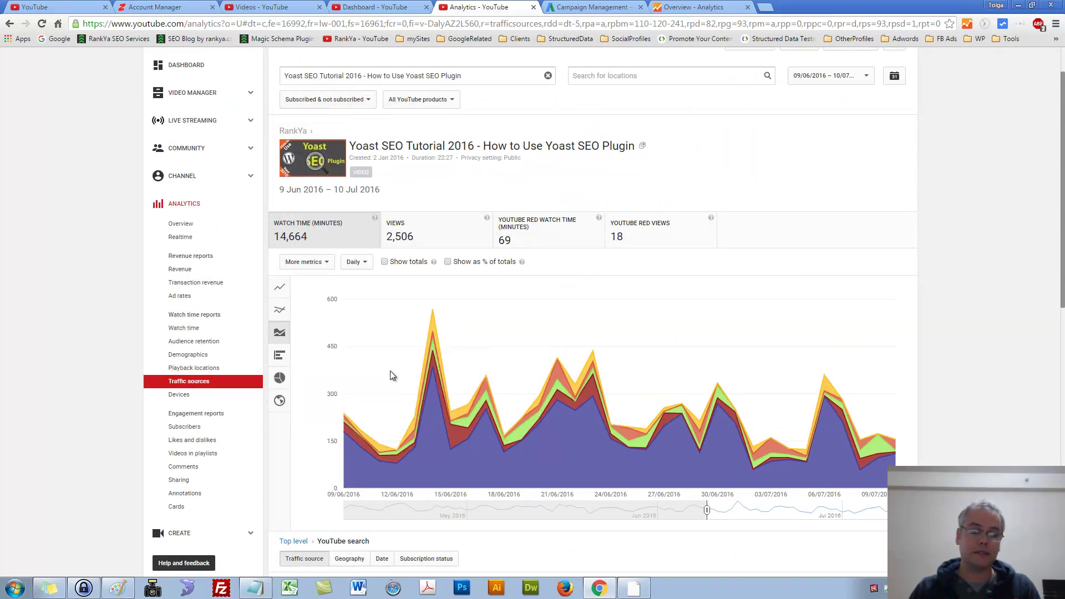
scroll(444, 339, "down", 1)
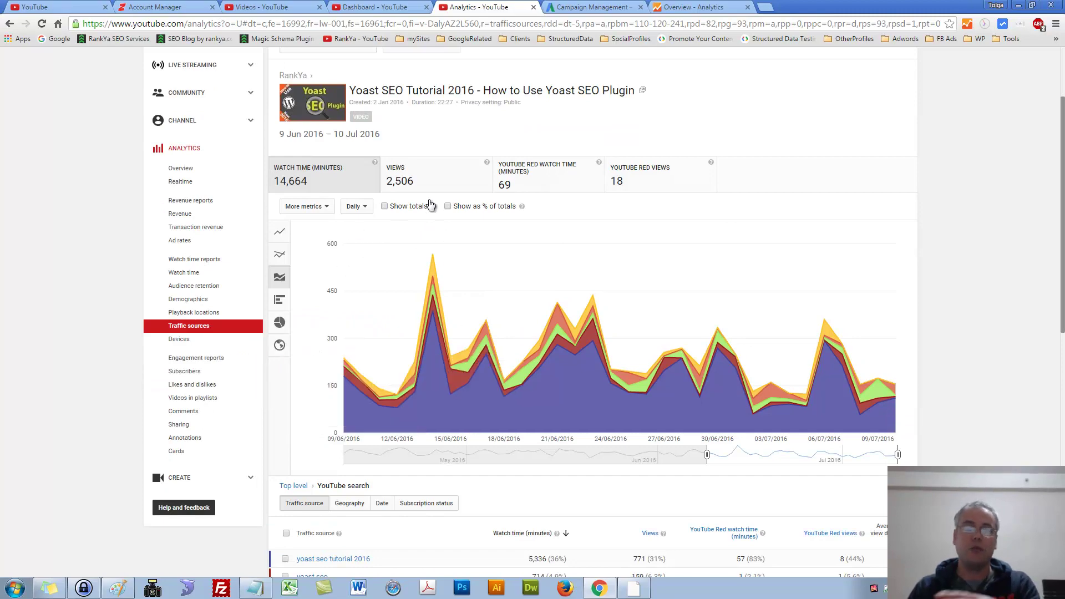
scroll(441, 321, "down", 2)
scroll(438, 335, "down", 2)
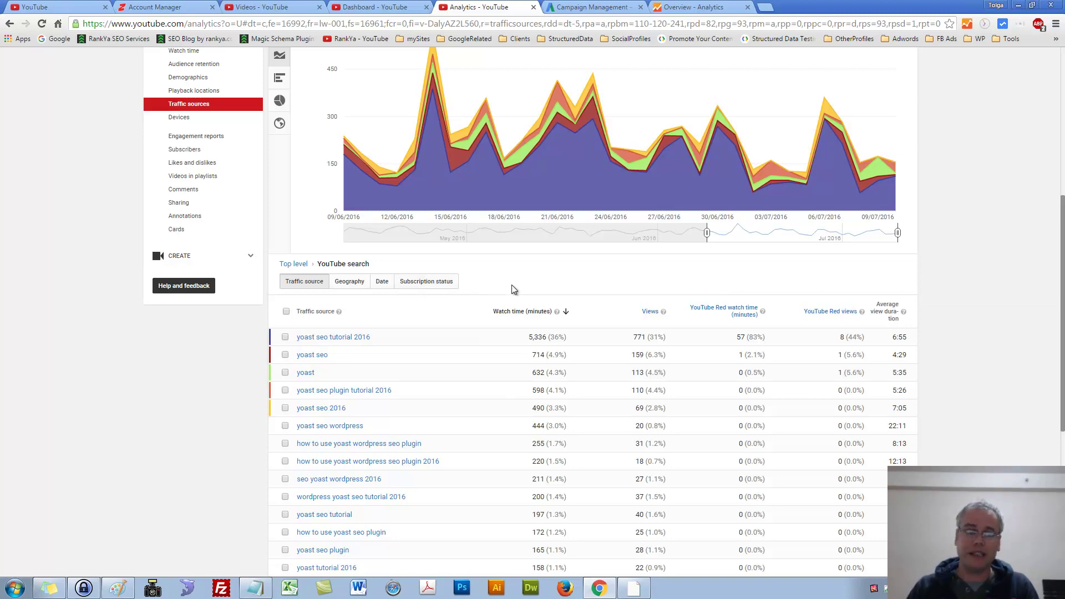
scroll(512, 293, "up", 6)
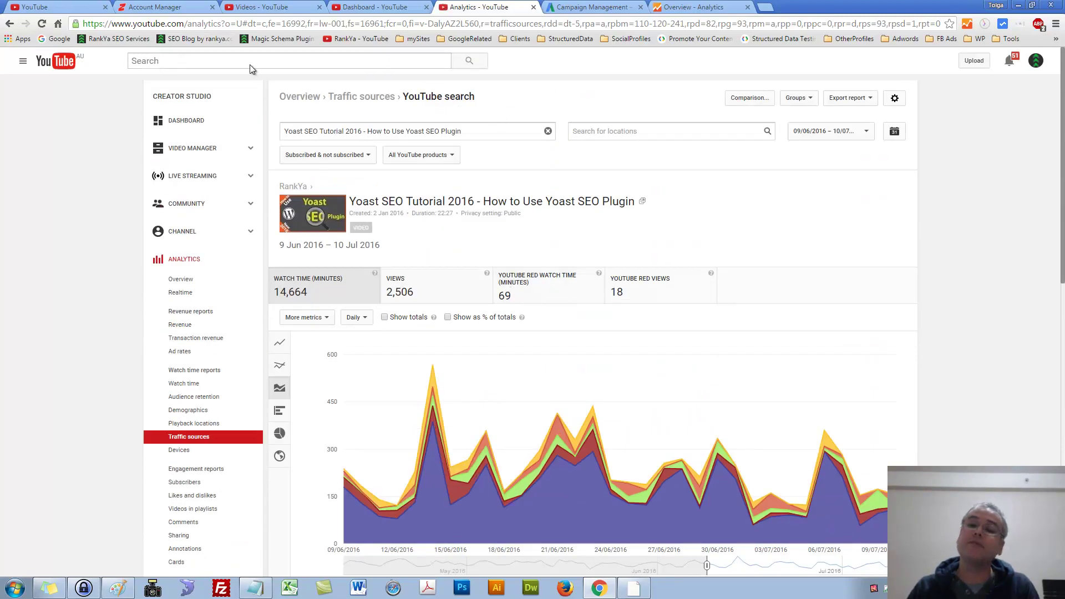
scroll(390, 335, "down", 9)
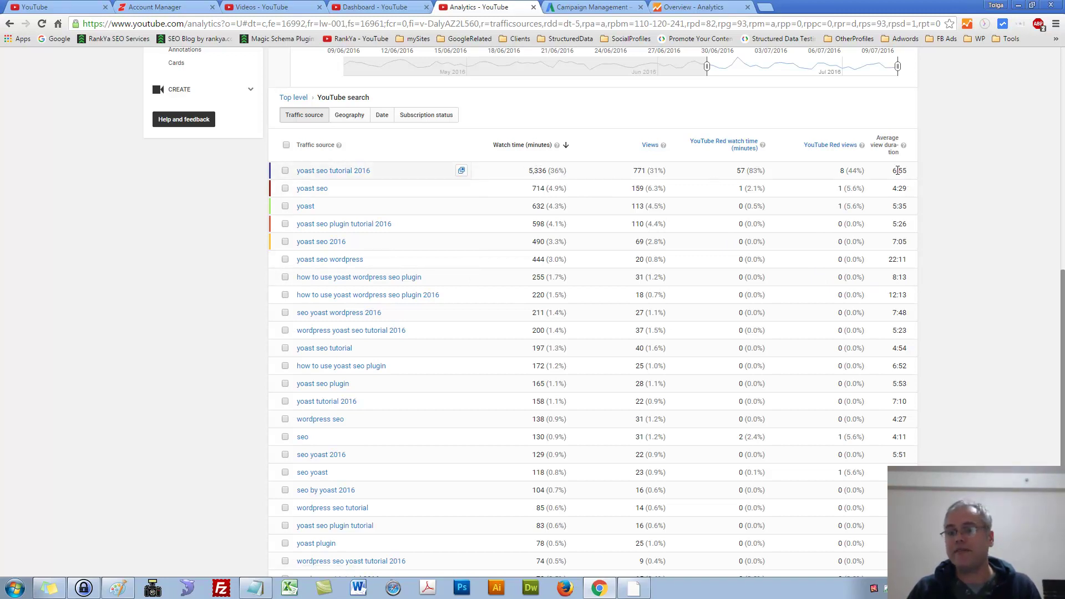
left_click_drag(891, 170, 911, 173)
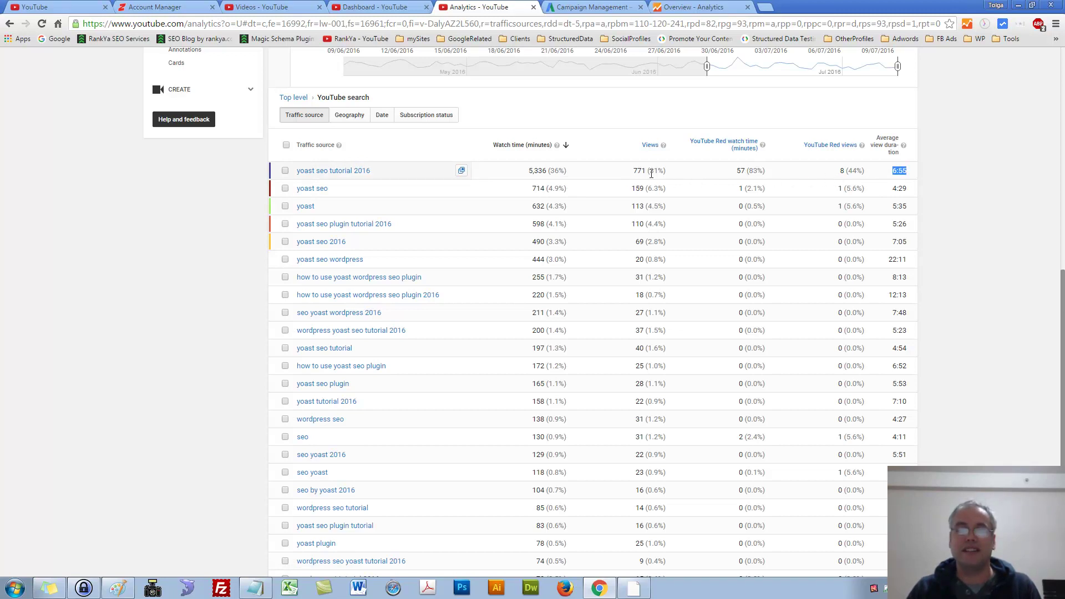
left_click_drag(650, 173, 662, 173)
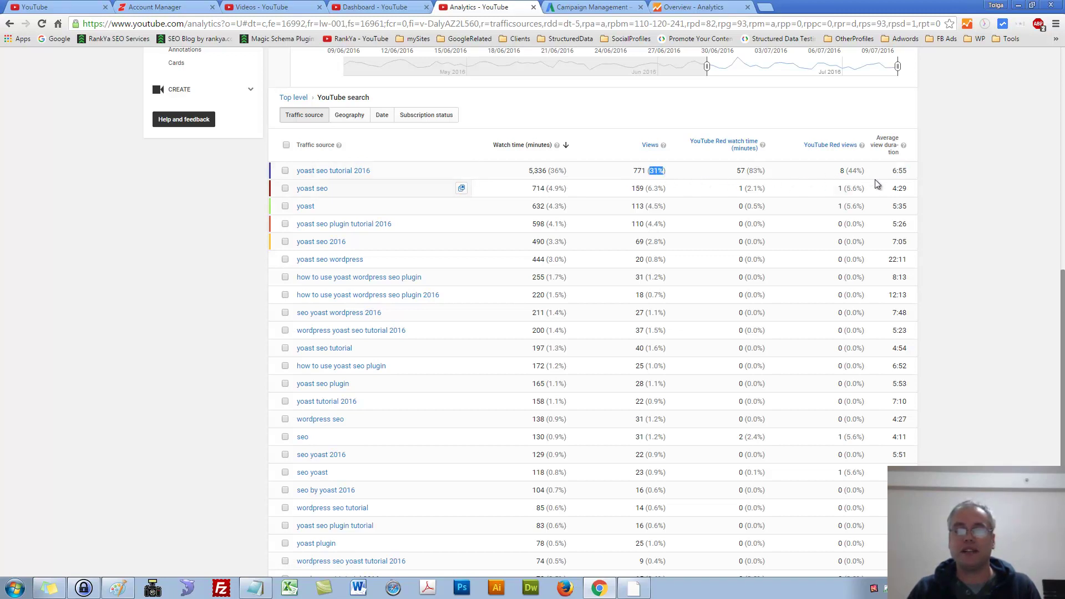
left_click_drag(891, 171, 917, 176)
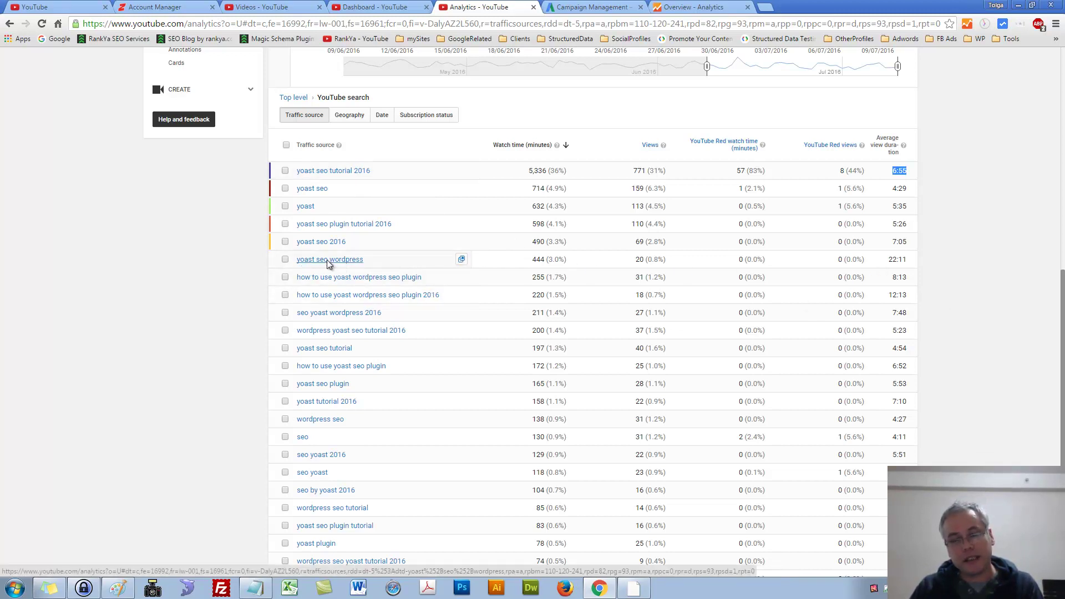
left_click_drag(888, 259, 908, 261)
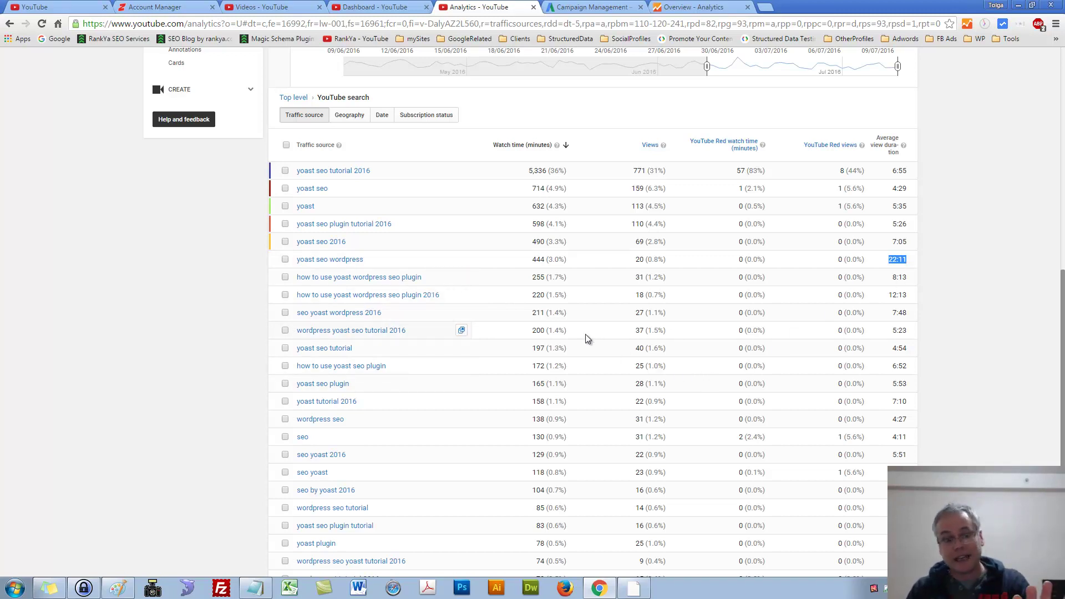
scroll(586, 334, "up", 6)
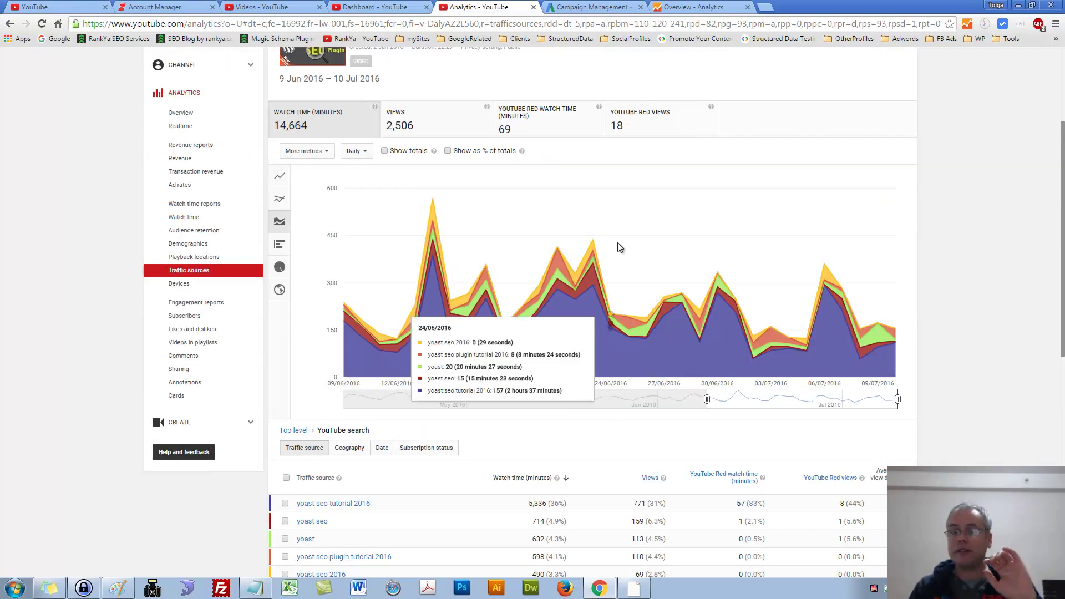
scroll(595, 302, "up", 2)
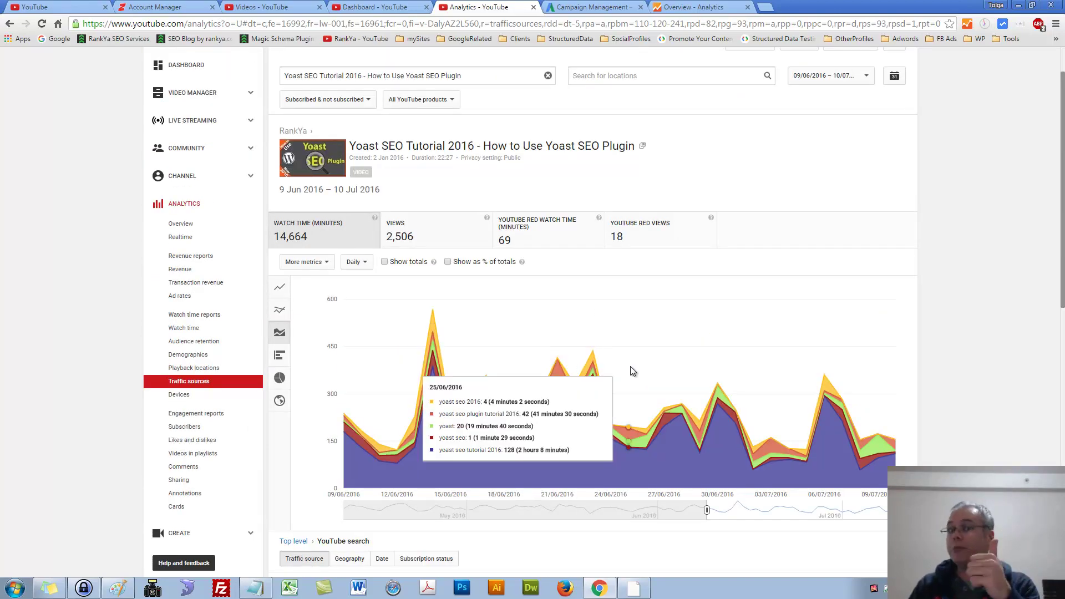
scroll(630, 367, "down", 5)
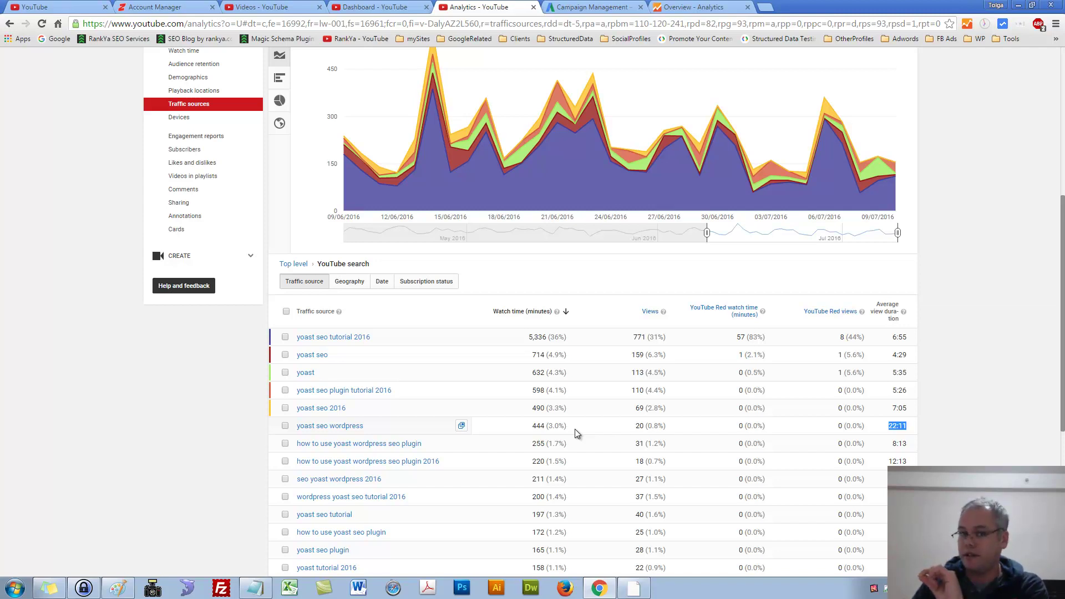
scroll(574, 430, "up", 4)
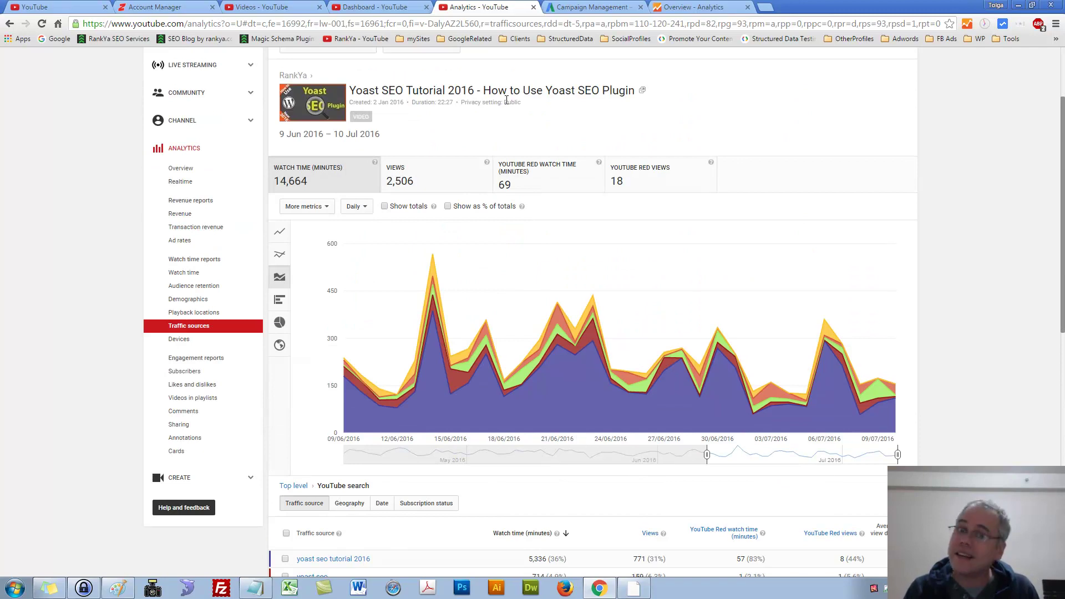
scroll(477, 469, "down", 3)
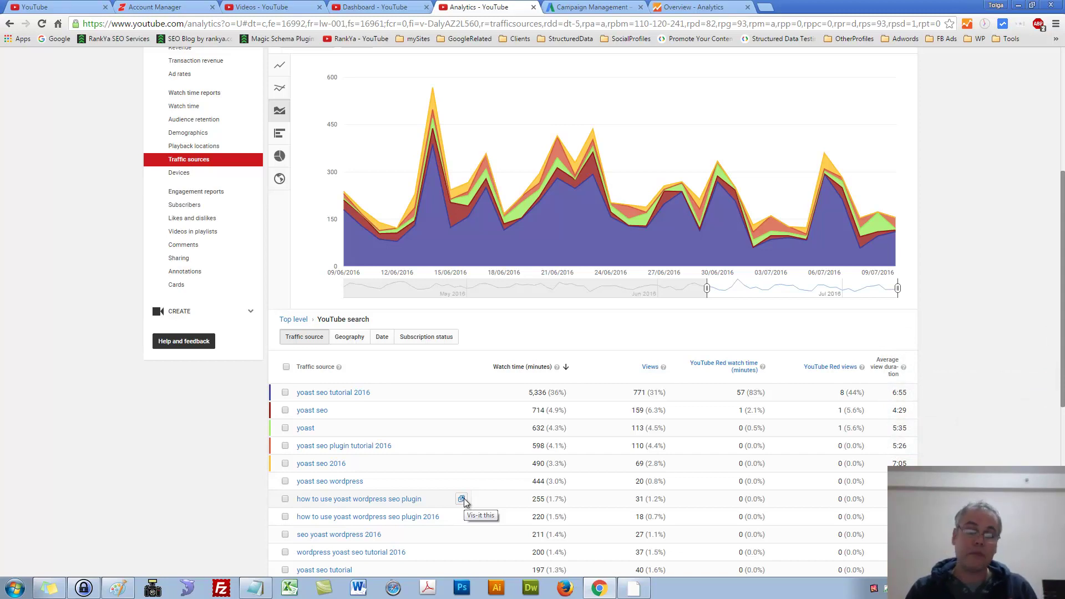
scroll(502, 433, "down", 1)
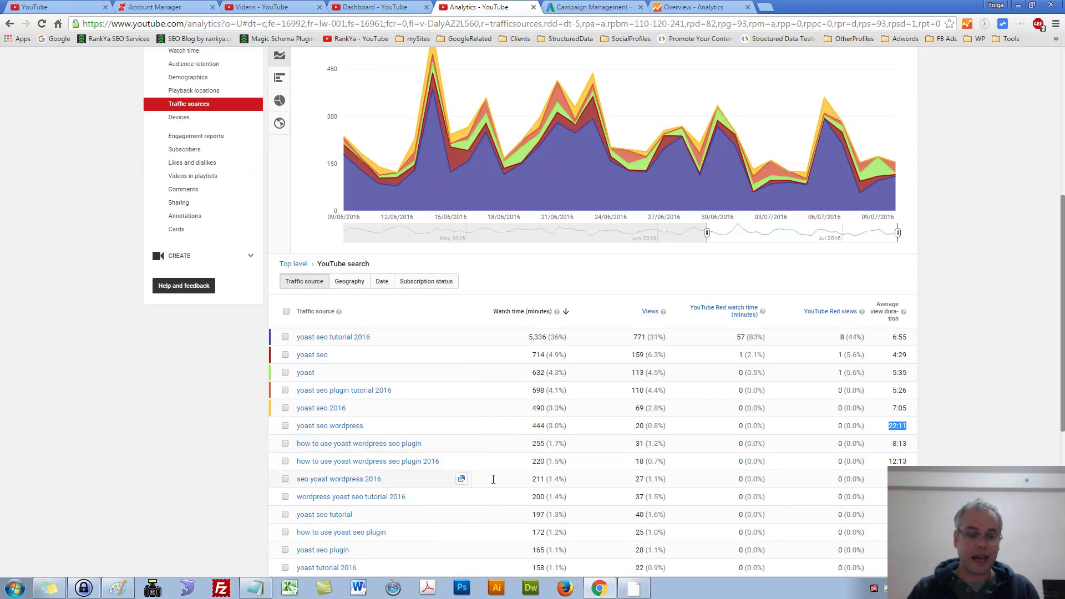
scroll(519, 464, "down", 2)
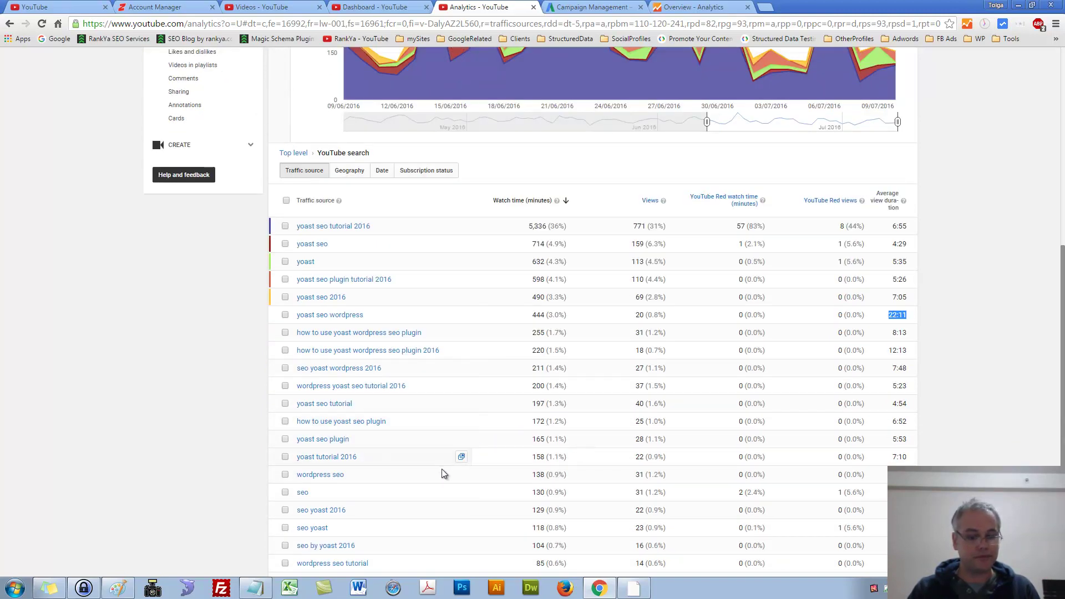
scroll(442, 468, "down", 2)
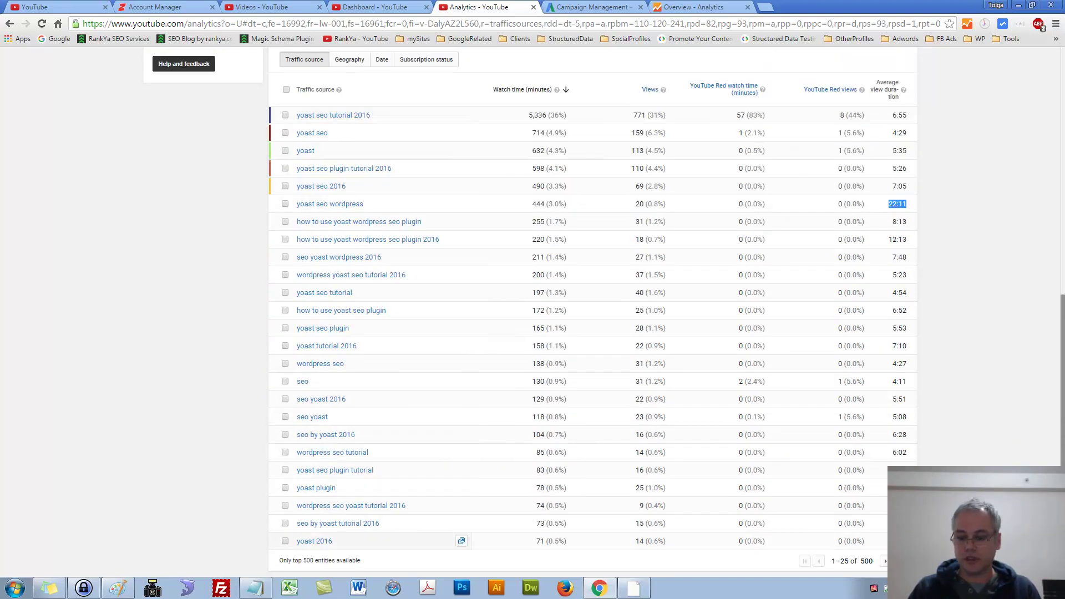
Step: Page to search terms 26–50 of 500, scroll down to 'yoast seo 2016 in telugu', then back up
left_click(884, 561)
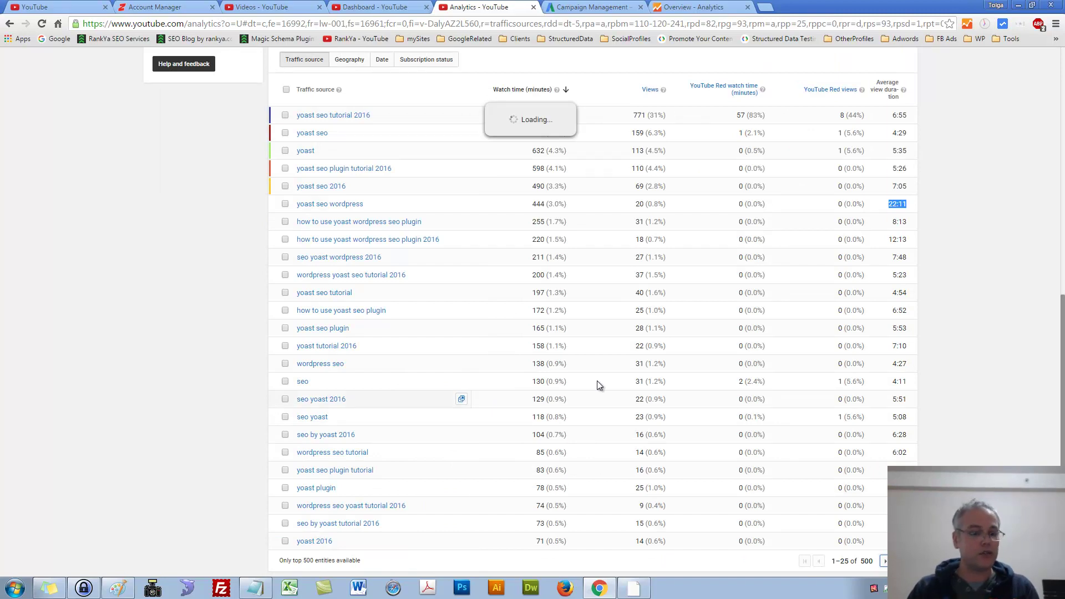
scroll(516, 441, "down", 1)
scroll(517, 442, "down", 1)
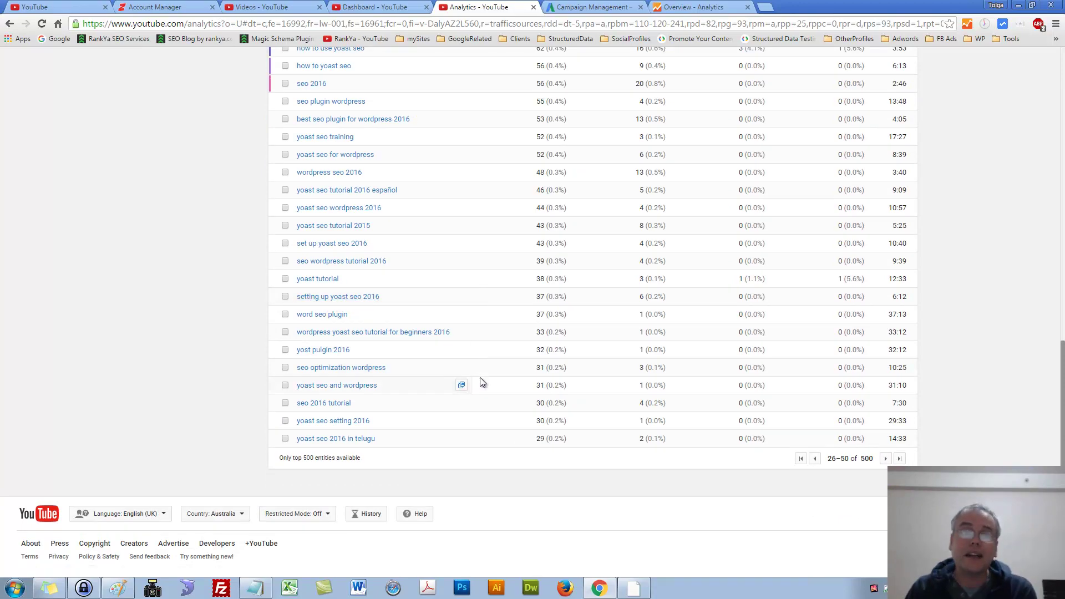
scroll(481, 380, "up", 5)
scroll(480, 380, "up", 6)
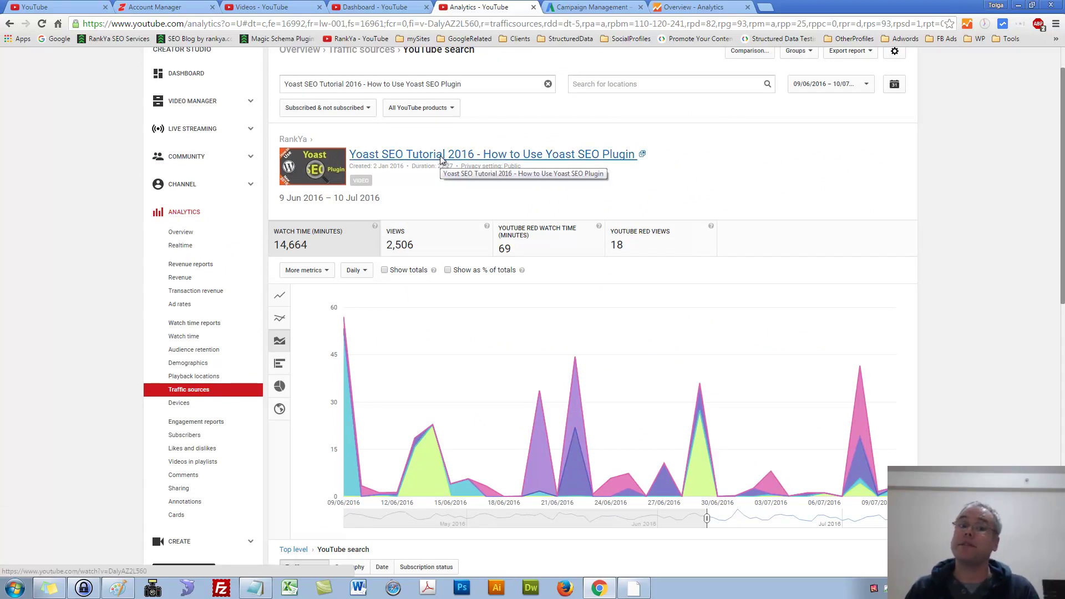
mouse_move(516, 337)
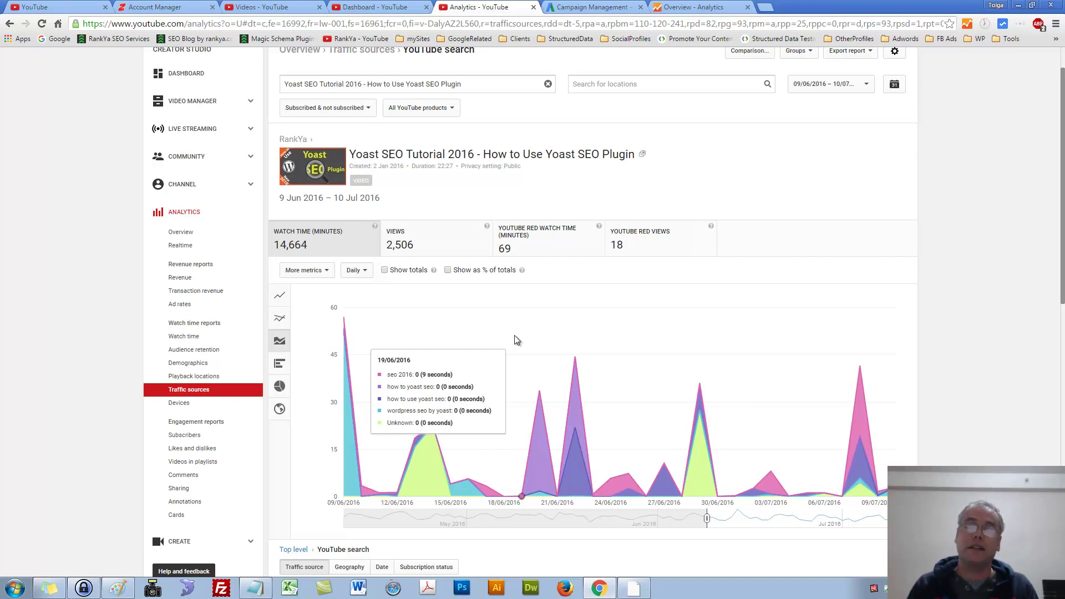
Step: Show the Yoast video's overall Traffic sources report, led by YouTube search with 14,664 minutes
left_click(192, 390)
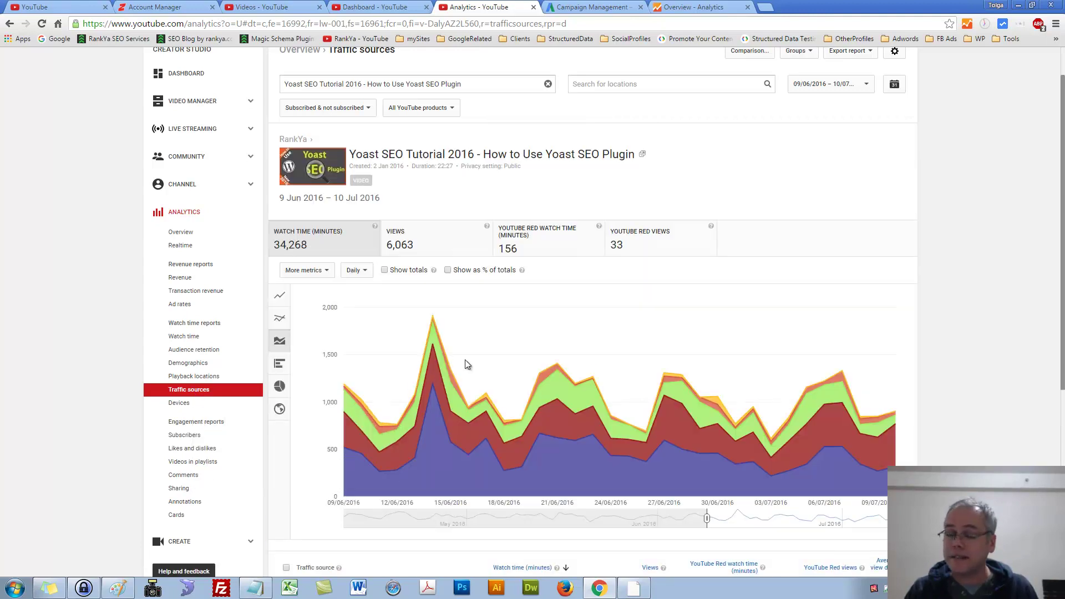
mouse_move(466, 360)
scroll(466, 360, "down", 3)
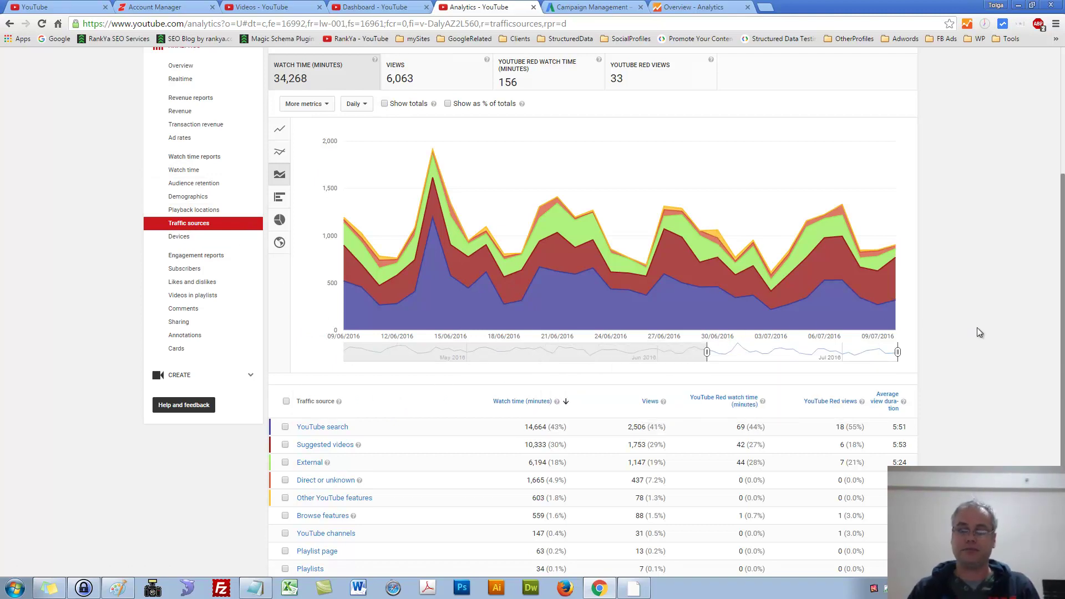
Step: Expand More metrics and bring up the compare metric choices
scroll(978, 332, "up", 4)
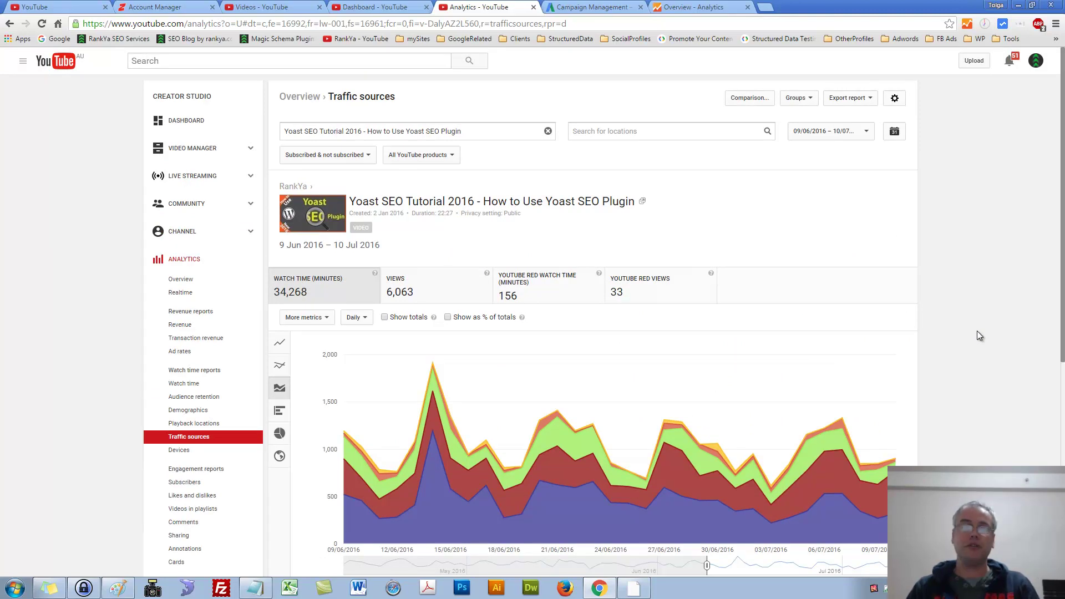
left_click(332, 321)
left_click(330, 405)
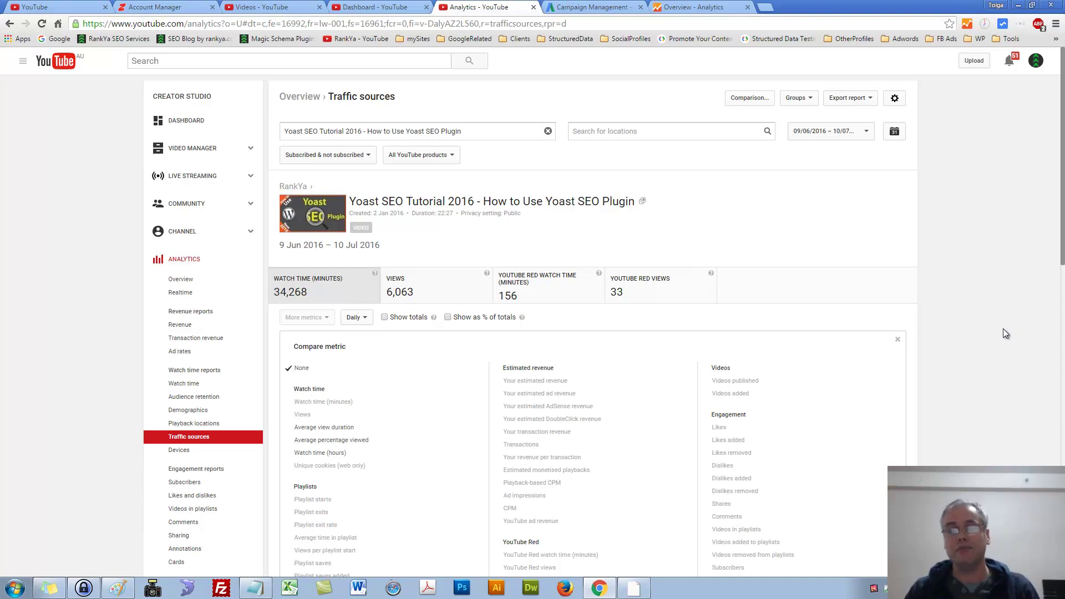
Step: View AdWords' All campaigns demographics (15,568 views), then switch to the Google Analytics Social Overview
left_click(578, 8)
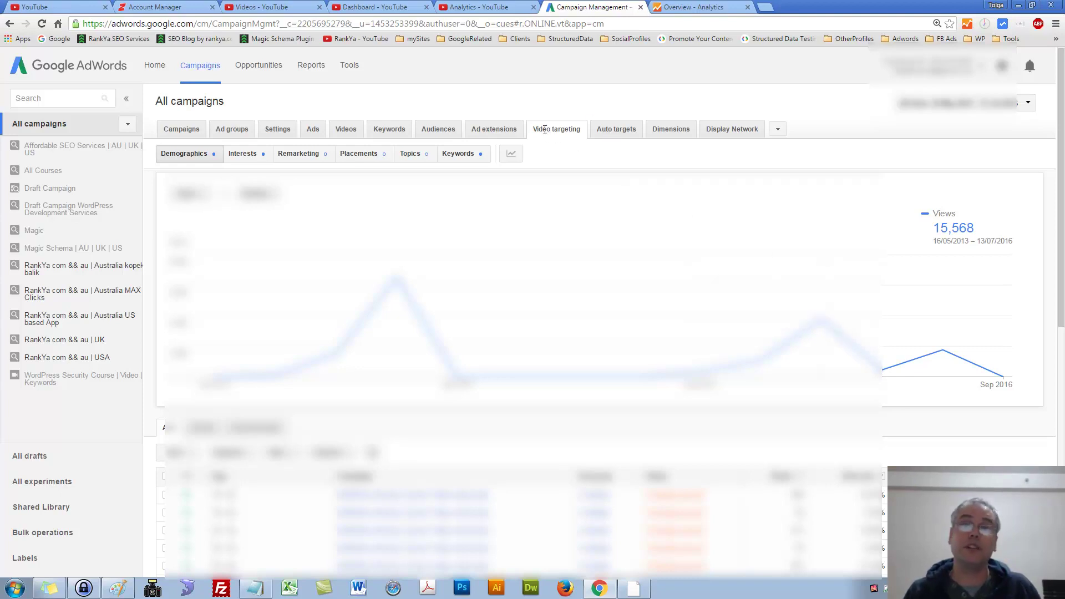
left_click(696, 9)
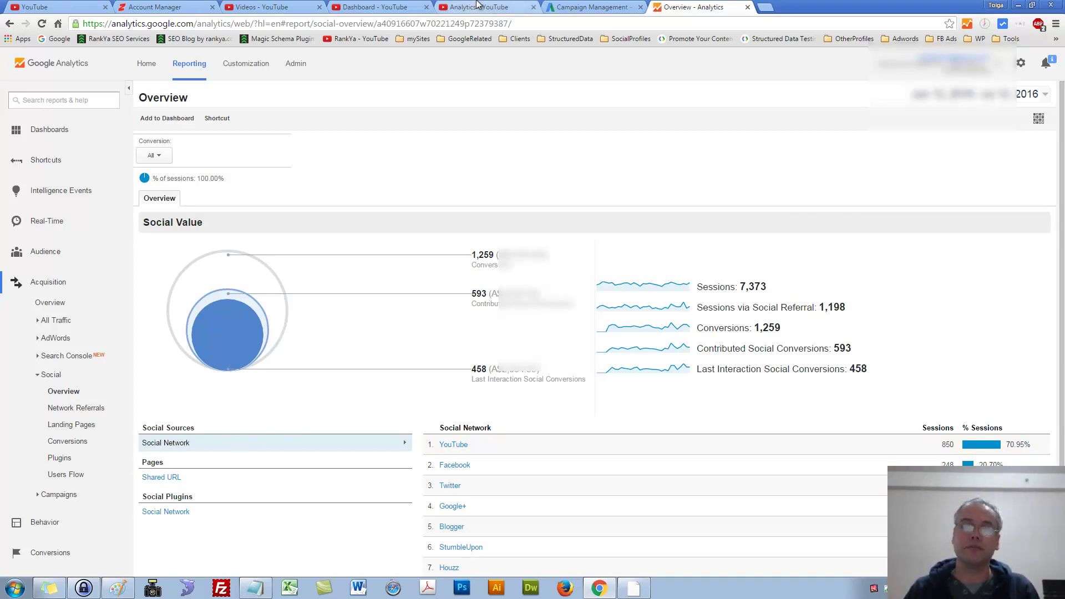
Step: Return to the Yoast SEO Tutorial video's YouTube Traffic sources report (34,268 watch minutes)
left_click(513, 6)
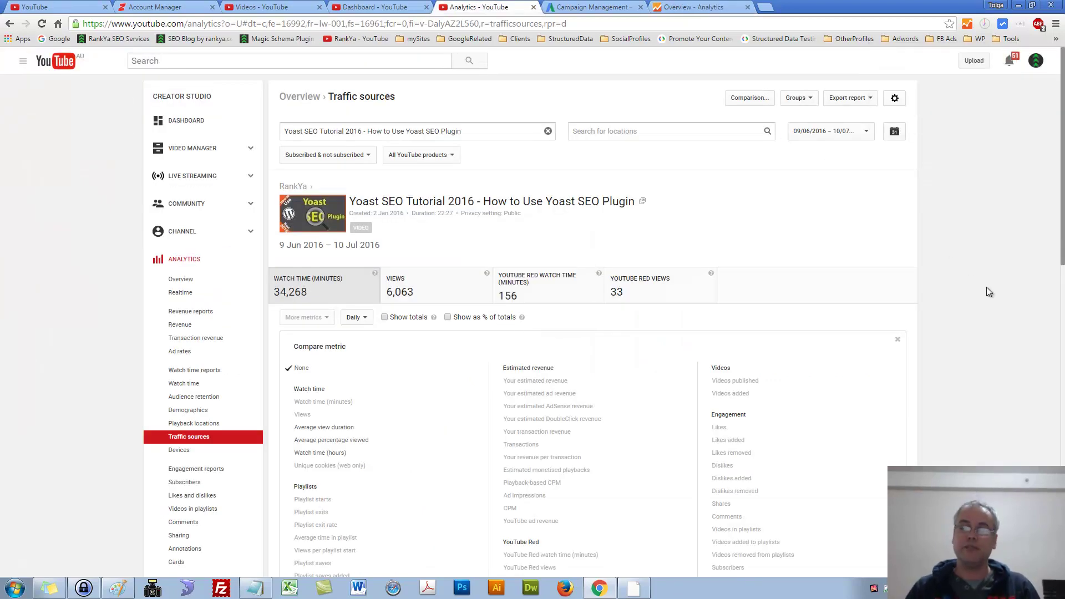
Step: Dismiss the Compare metric panel to show the daily Traffic sources chart peaking mid-June 2016
left_click(897, 341)
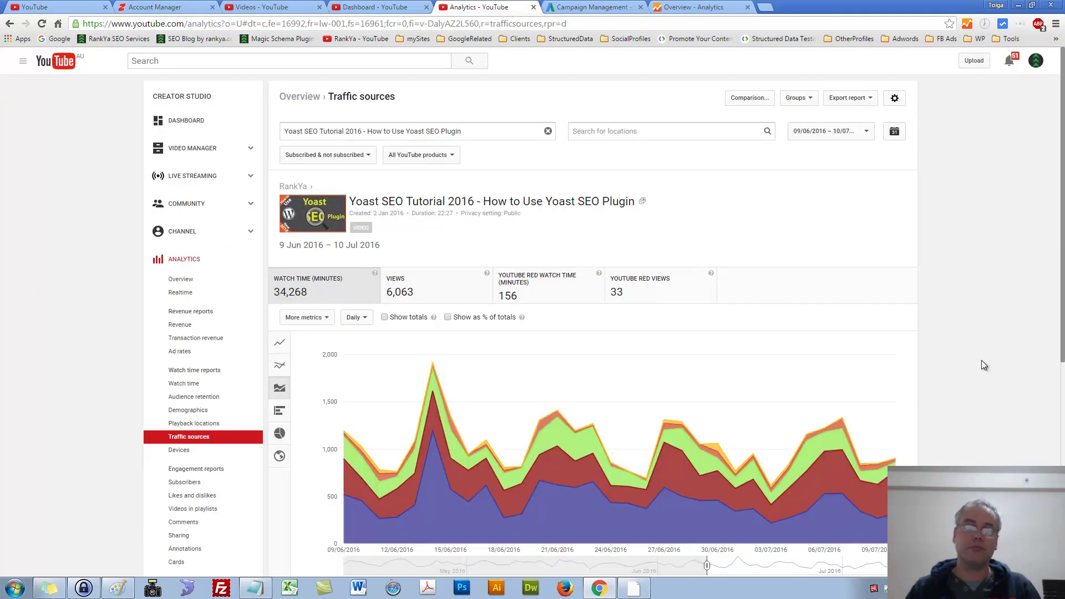